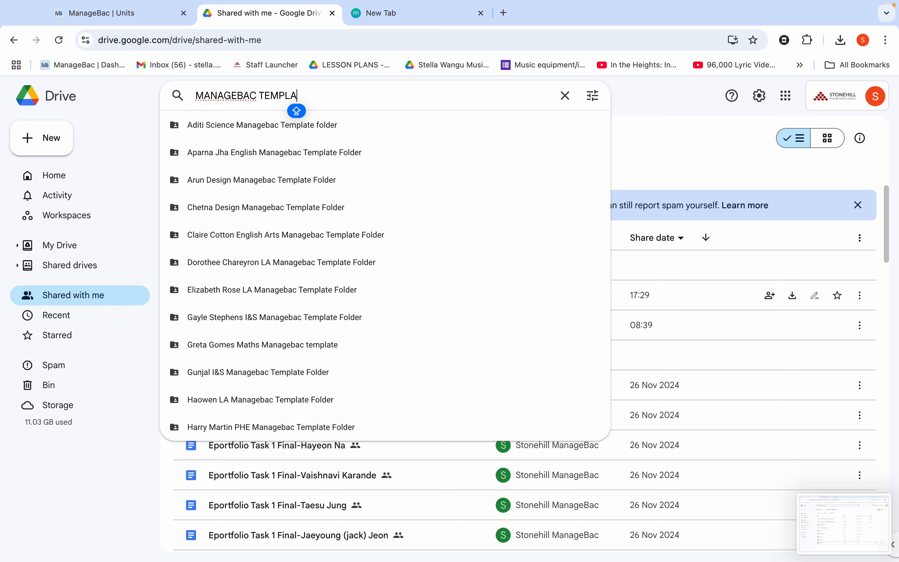
Step: Search Drive for MANAGEBAC TEMPLATES and open the Managebac Templates folder
text(TE)
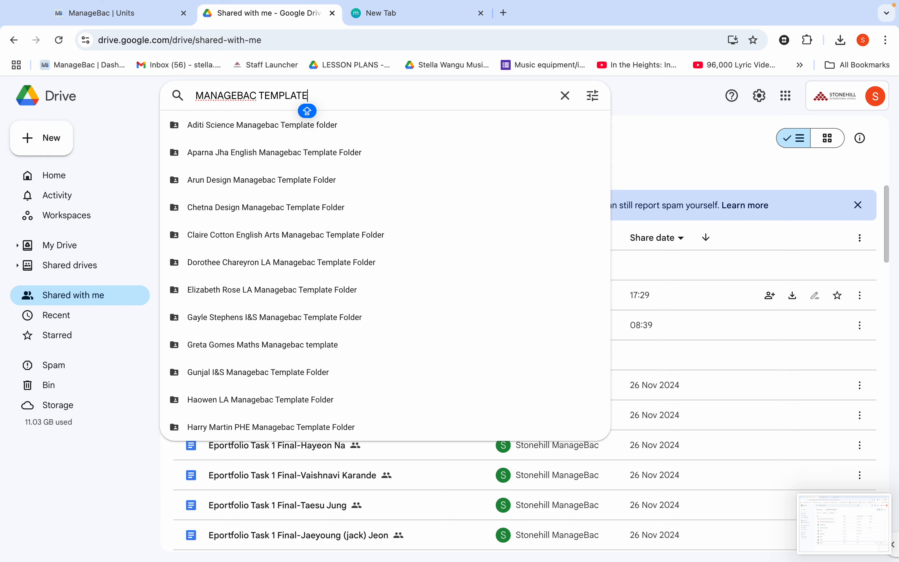
text(S)
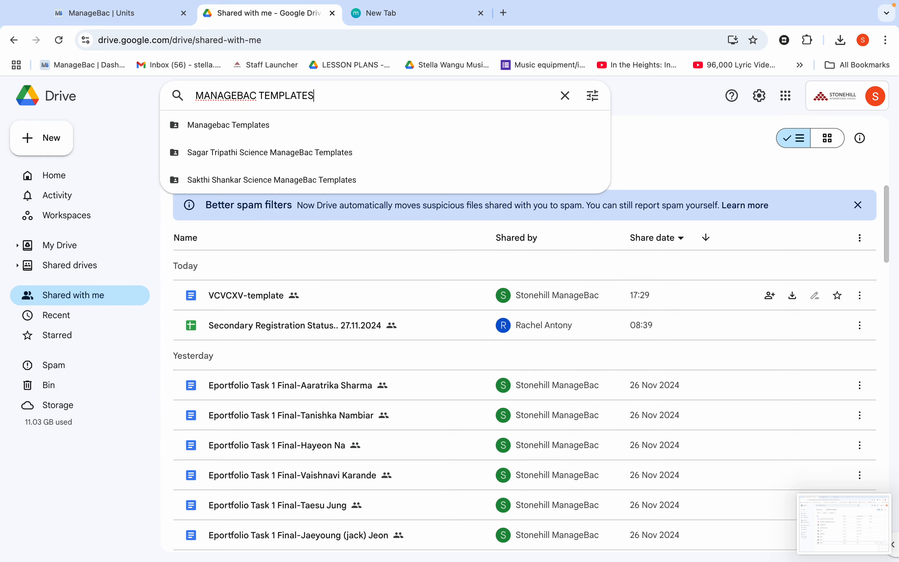
click(229, 125)
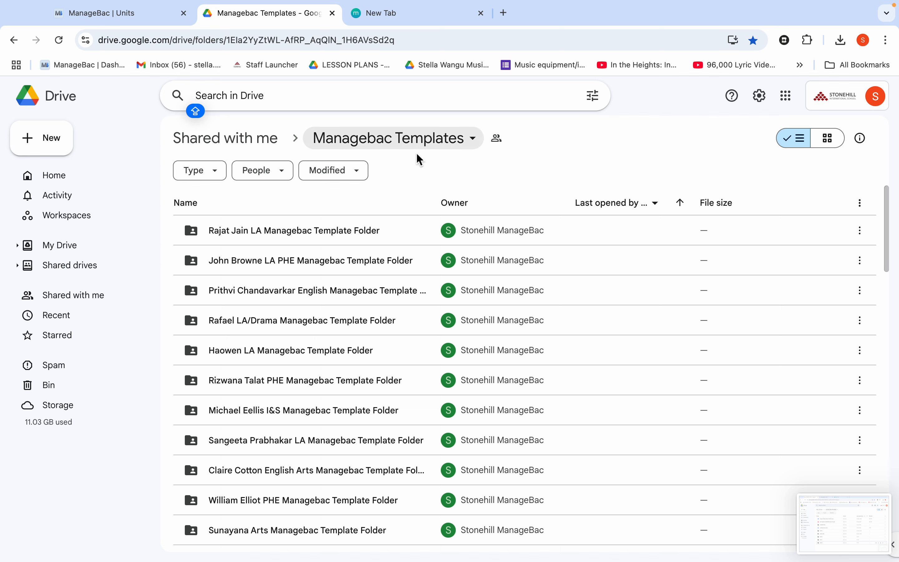
Step: Find the teacher's own Music Managebac Template Folder in the Managebac Templates folder and open it
scroll(347, 377, down, 3)
scroll(348, 378, down, 15)
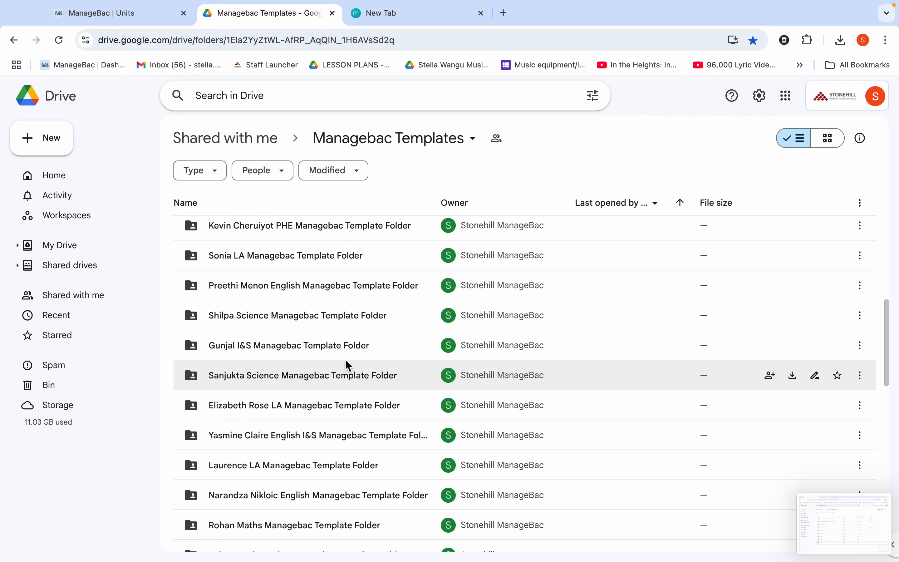
scroll(348, 364, down, 14)
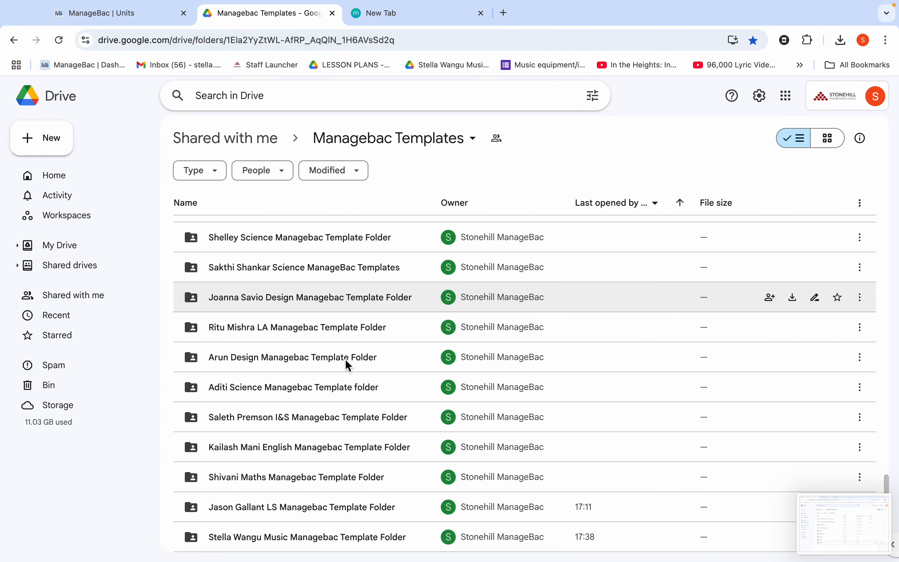
click(279, 539)
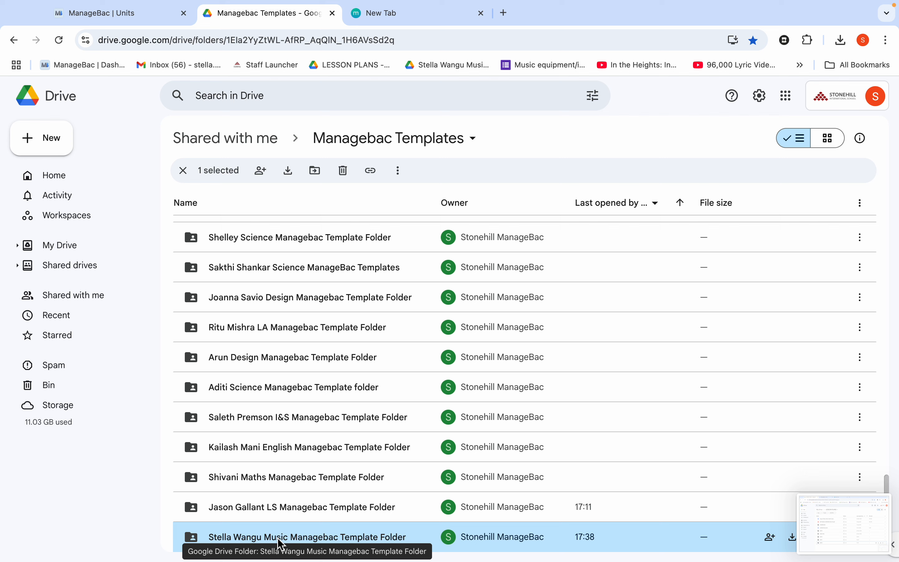
double_click(281, 539)
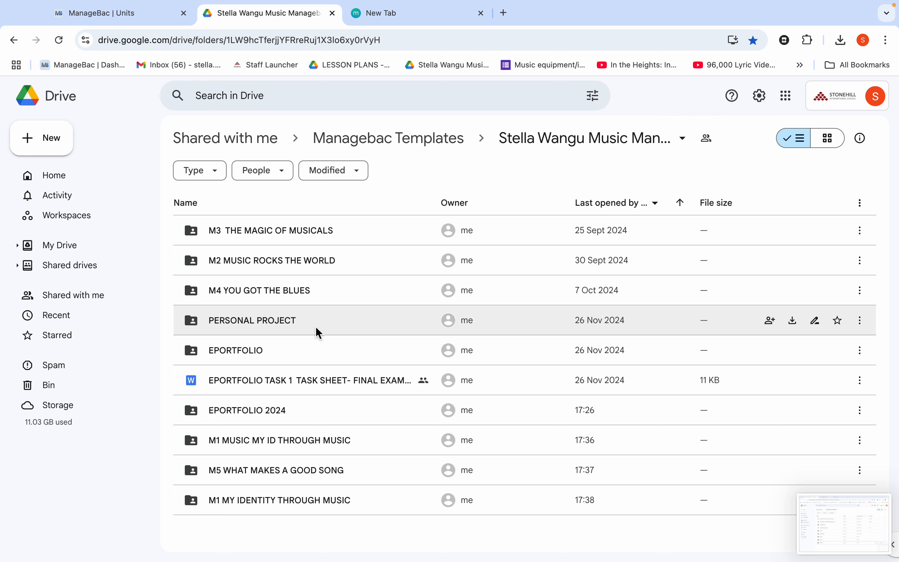
Step: Move the Untitled document from the LESSON PLANS folder into the teacher's Music Managebac Template Folder, accepting the access change
click(383, 23)
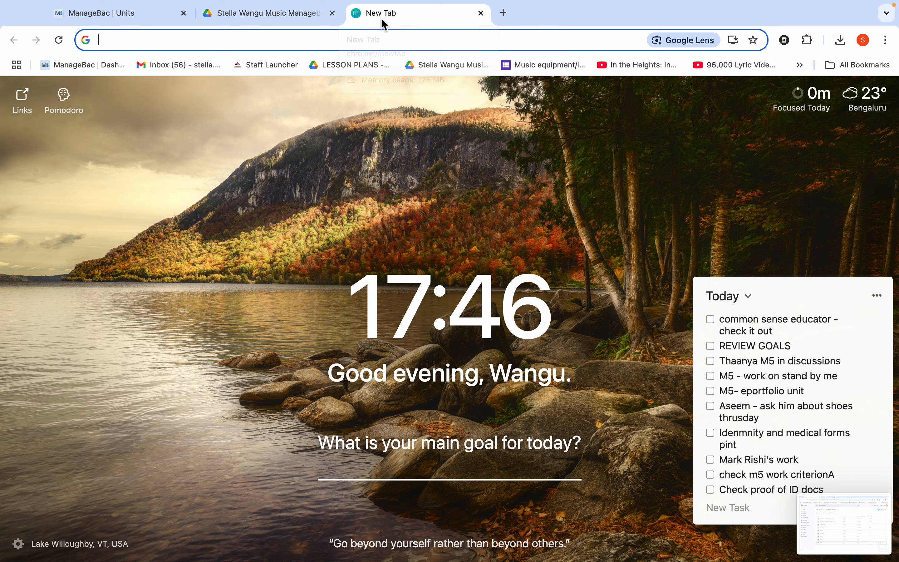
click(371, 66)
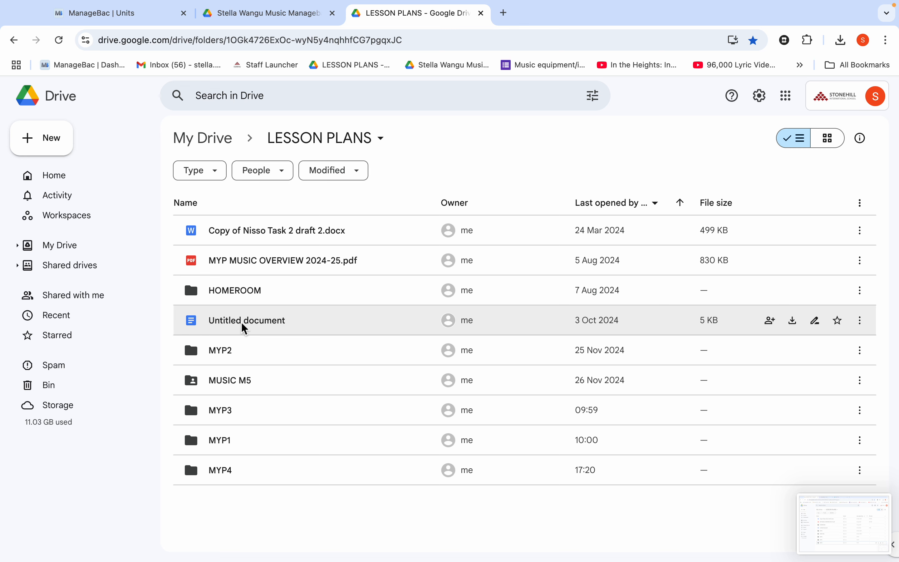
click(244, 328)
right_click(244, 328)
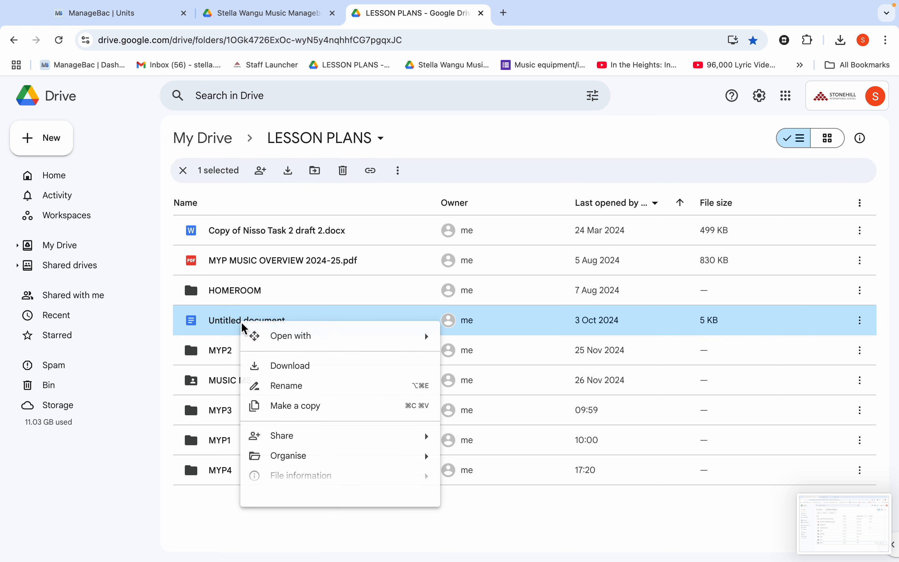
mouse_move(293, 464)
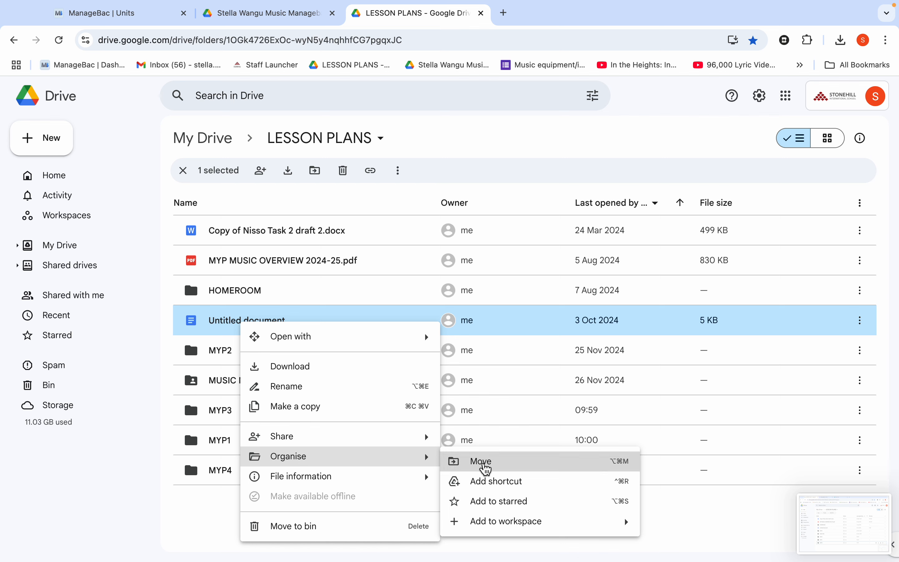
click(483, 468)
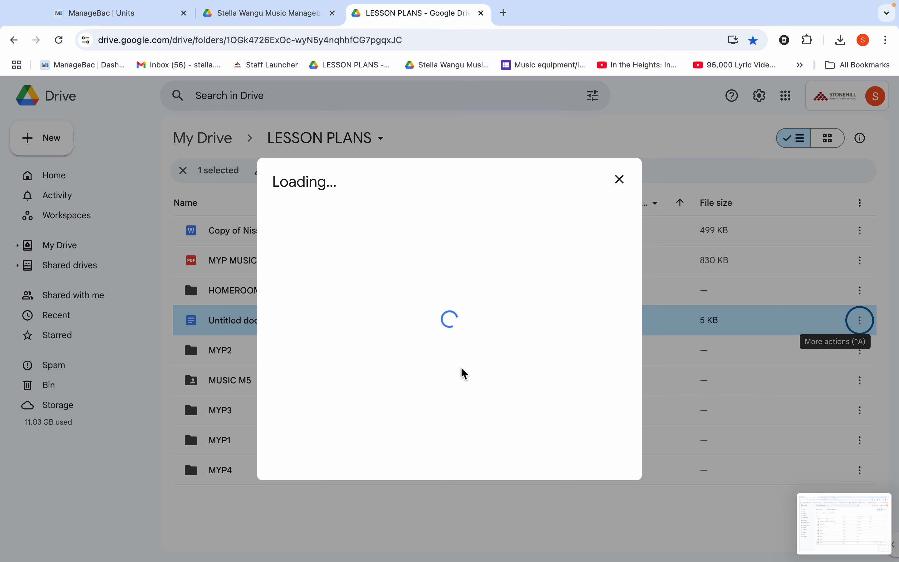
click(371, 270)
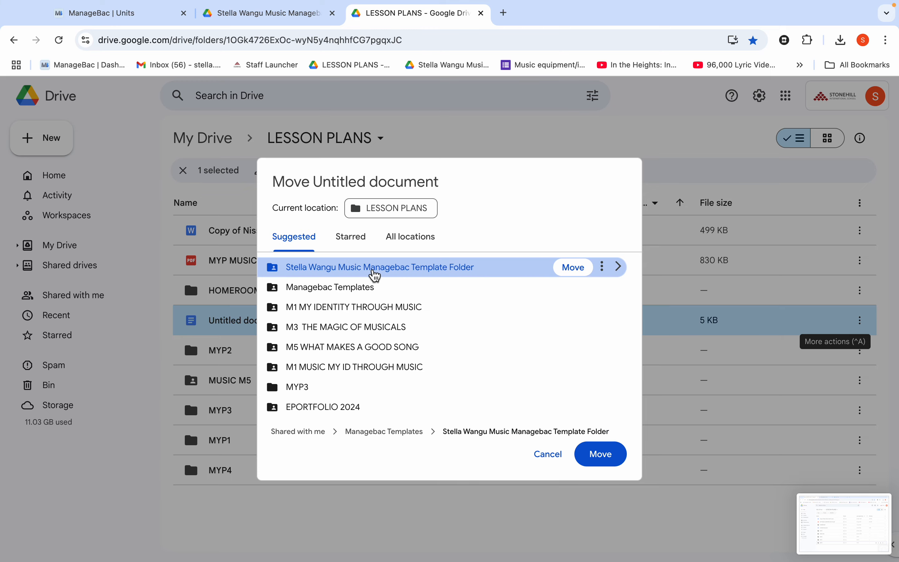
click(572, 268)
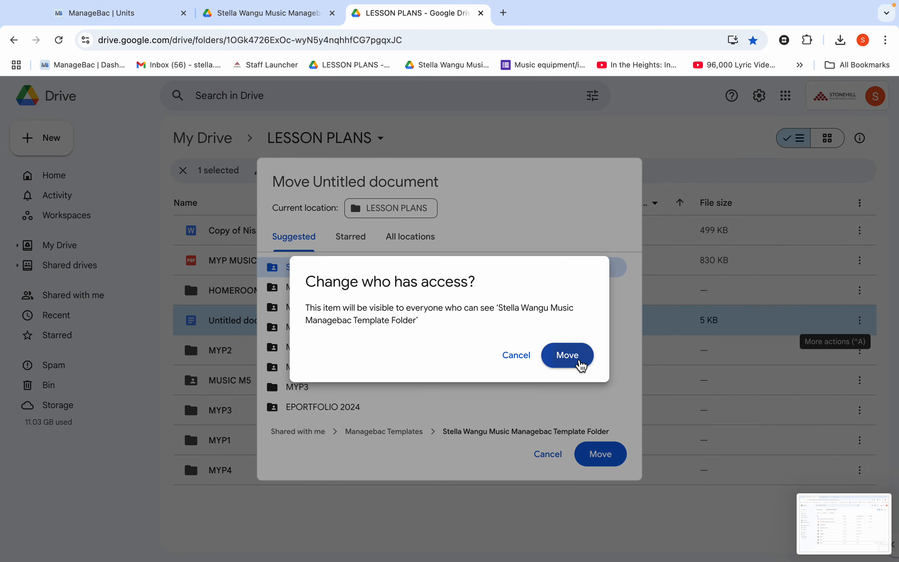
click(583, 368)
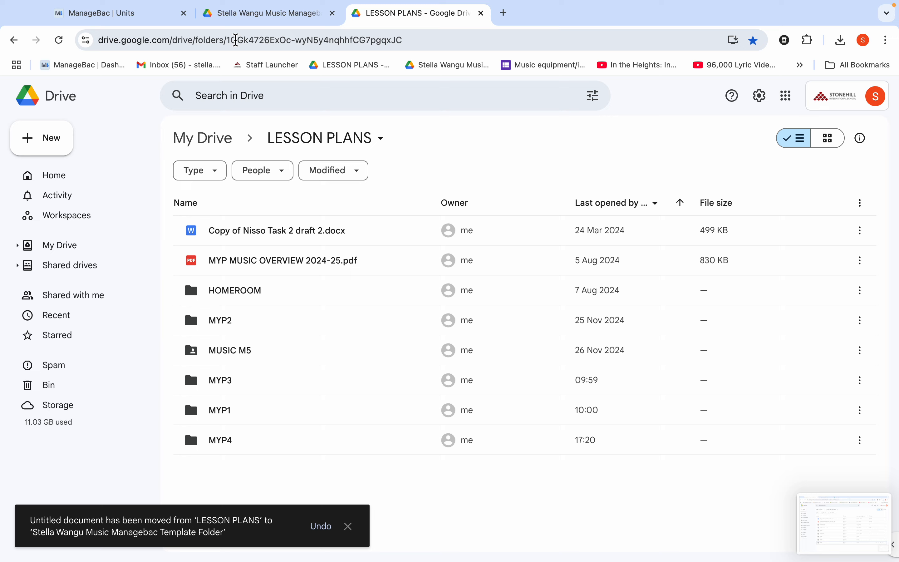
Step: Switch to ManageBac and start a new Sem2-Music (M3) B task titled S in the unit Music Rocks the World
click(140, 17)
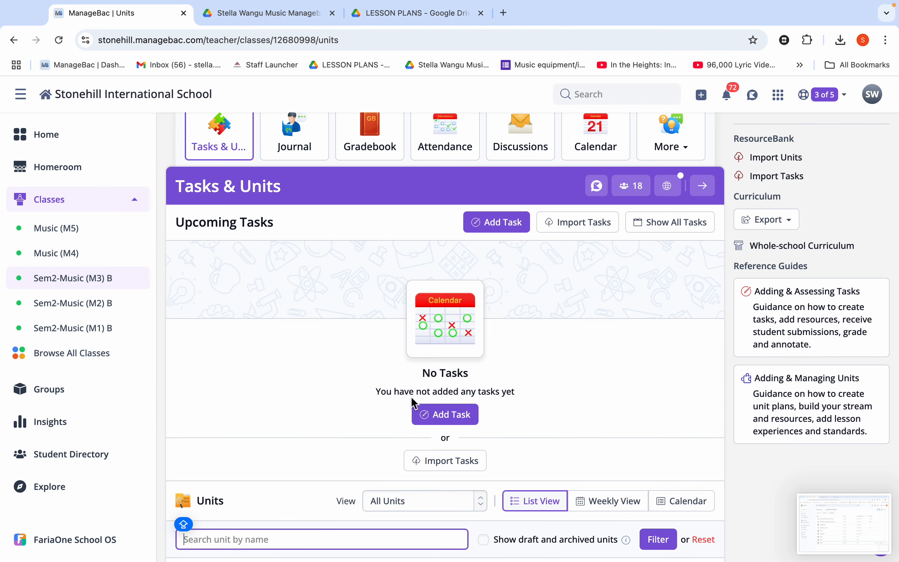
click(445, 419)
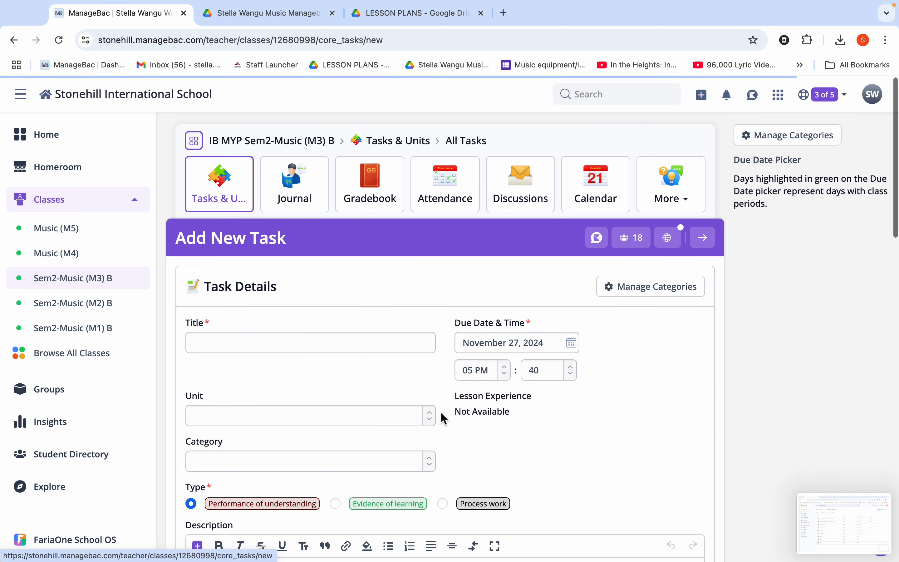
click(347, 345)
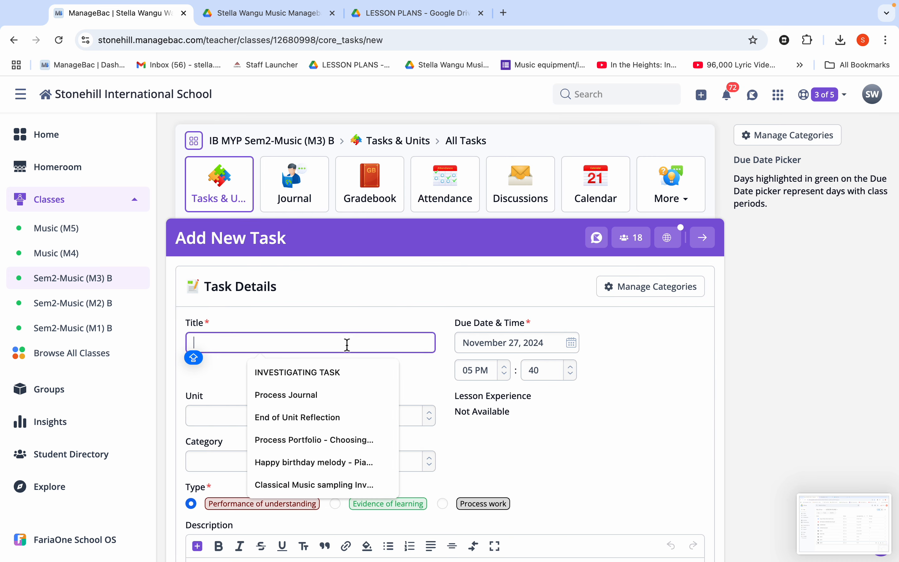
text(S)
click(261, 419)
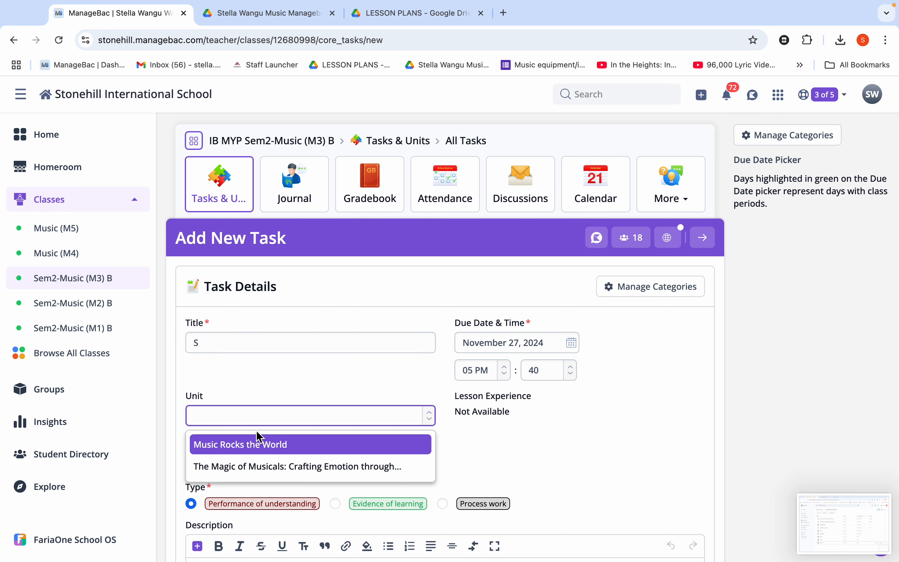
click(255, 445)
Step: Give the task the category Essay, the description S and the type Process work
scroll(253, 464, down, 2)
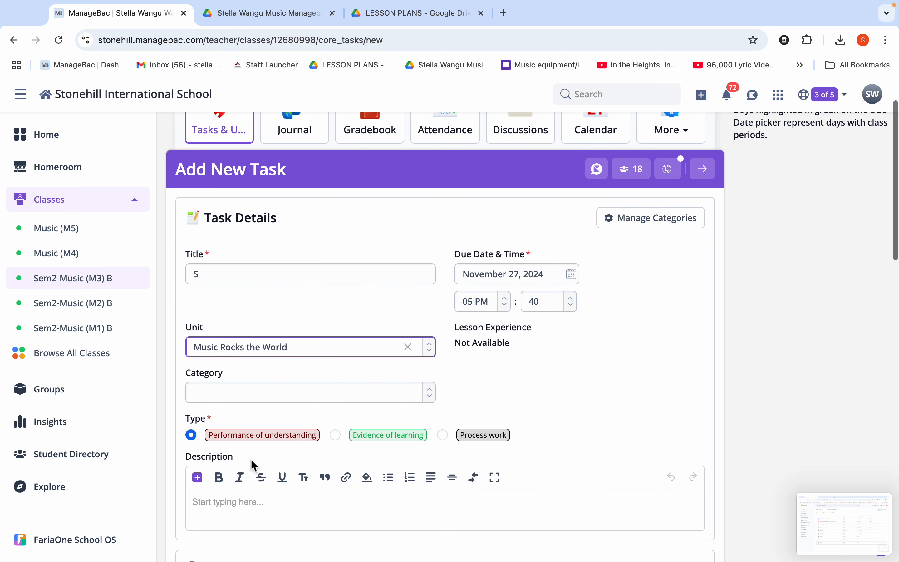
click(248, 396)
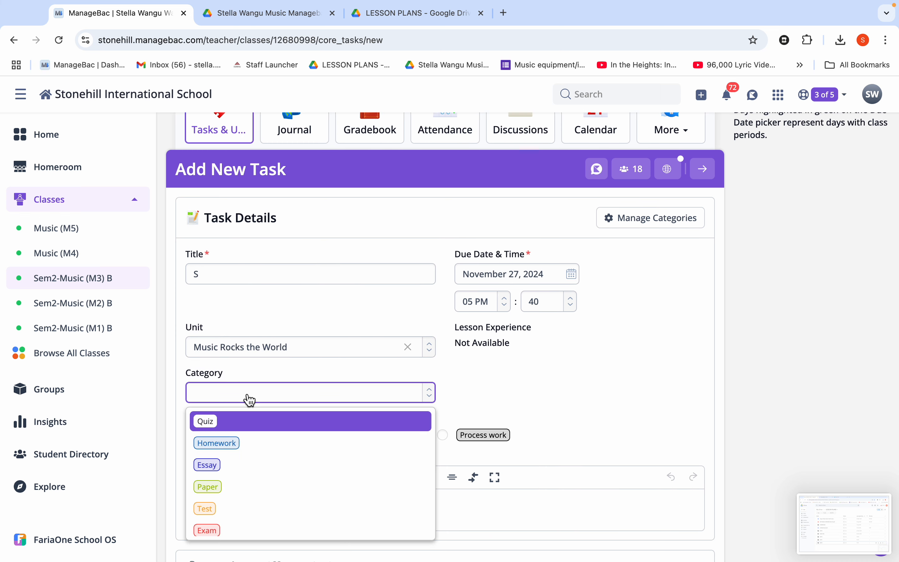
click(223, 472)
scroll(254, 468, down, 3)
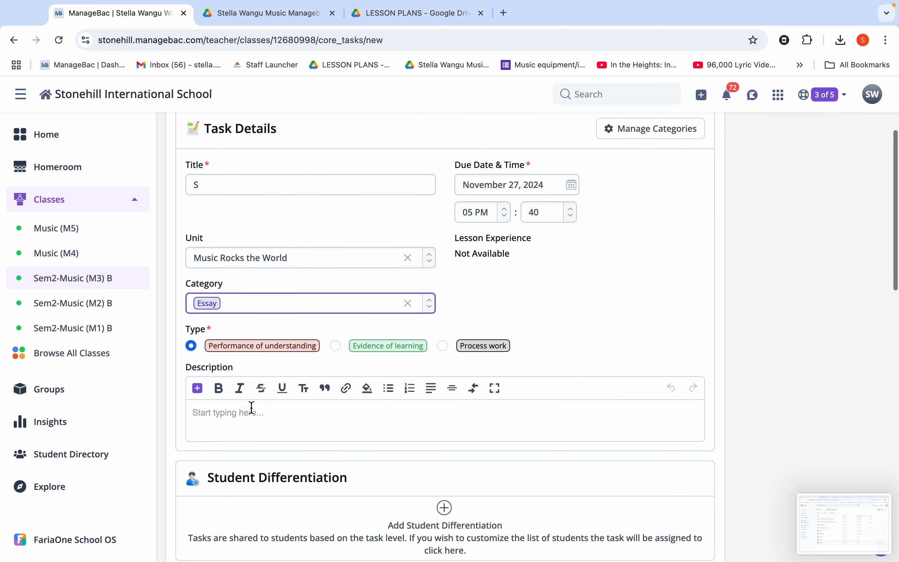
click(252, 408)
text(S)
click(443, 345)
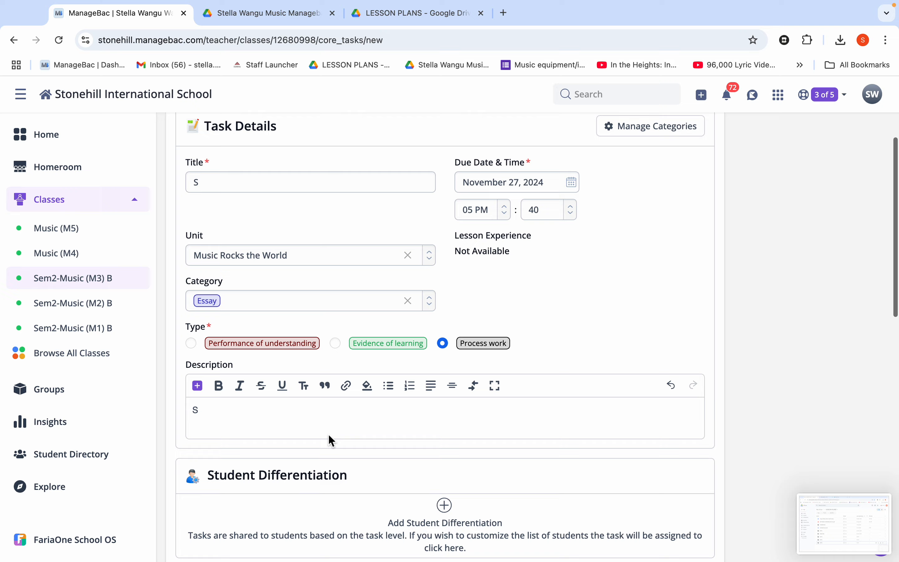
Step: Set the task's assessment options to Comments and Criteria, with criterion D: Evaluating selected
scroll(330, 439, down, 3)
scroll(331, 442, down, 5)
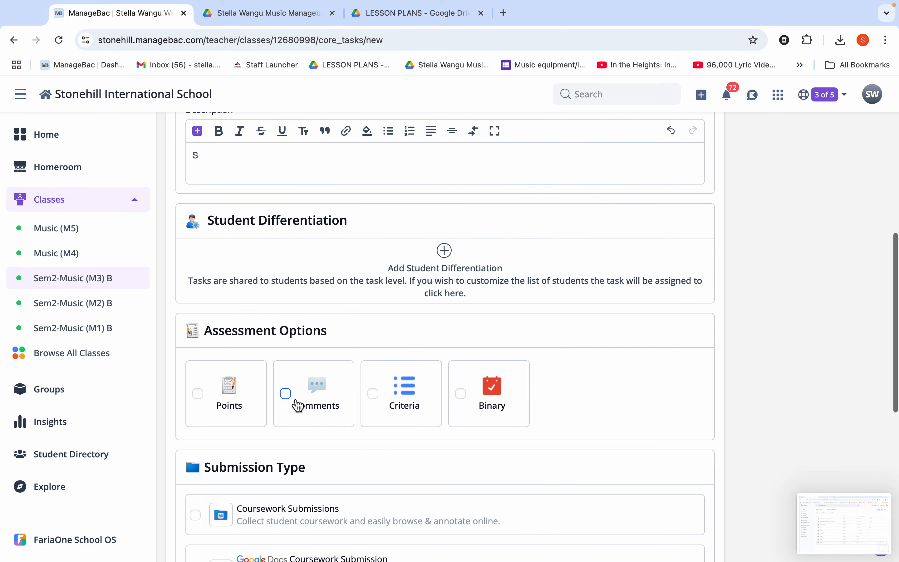
click(292, 397)
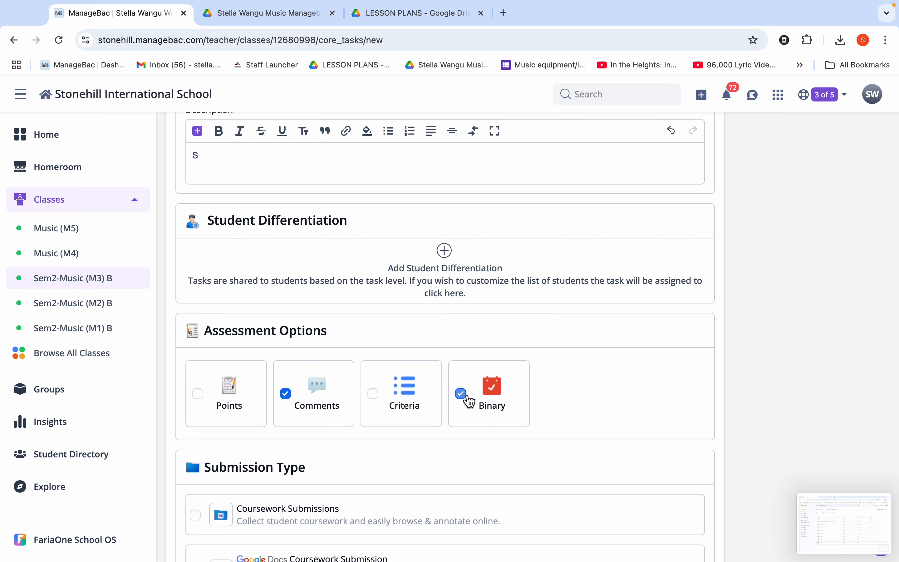
scroll(419, 481, down, 5)
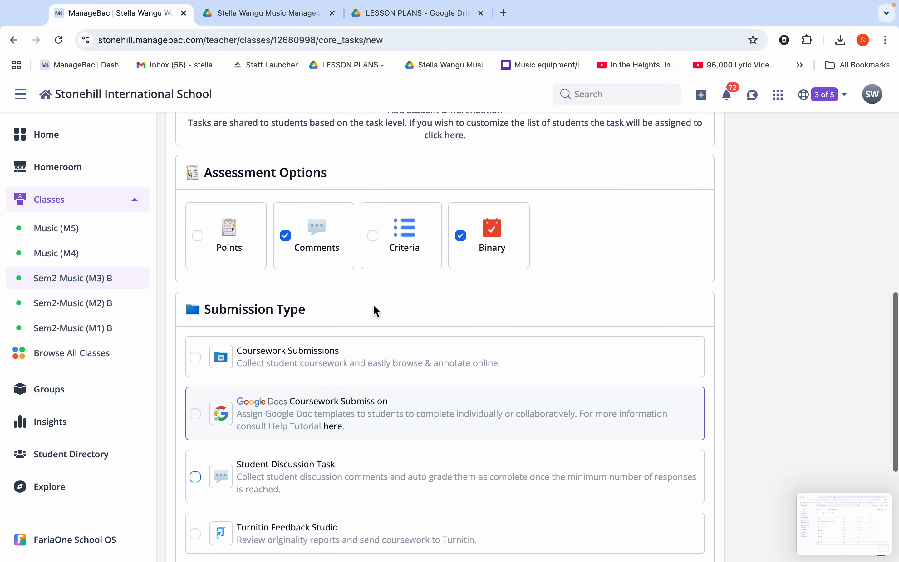
click(461, 236)
click(373, 236)
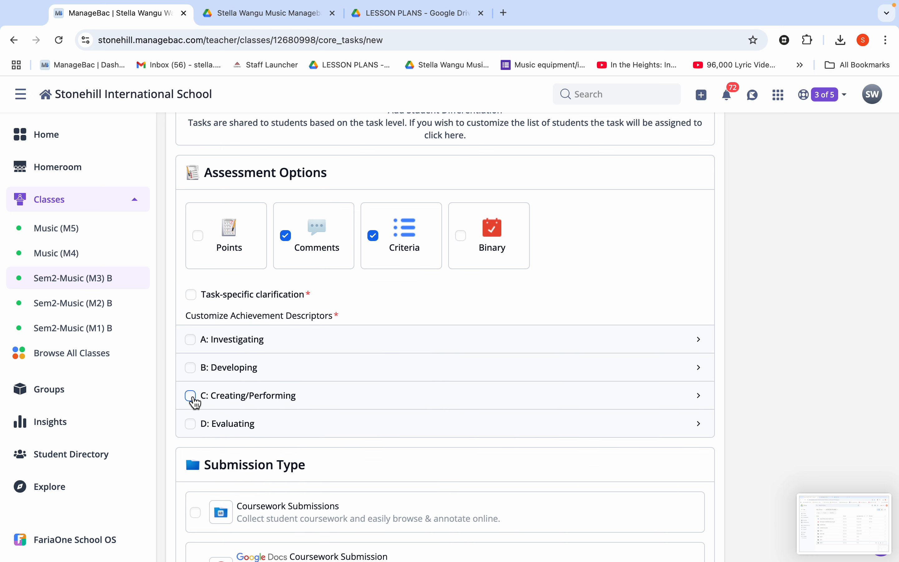
click(190, 424)
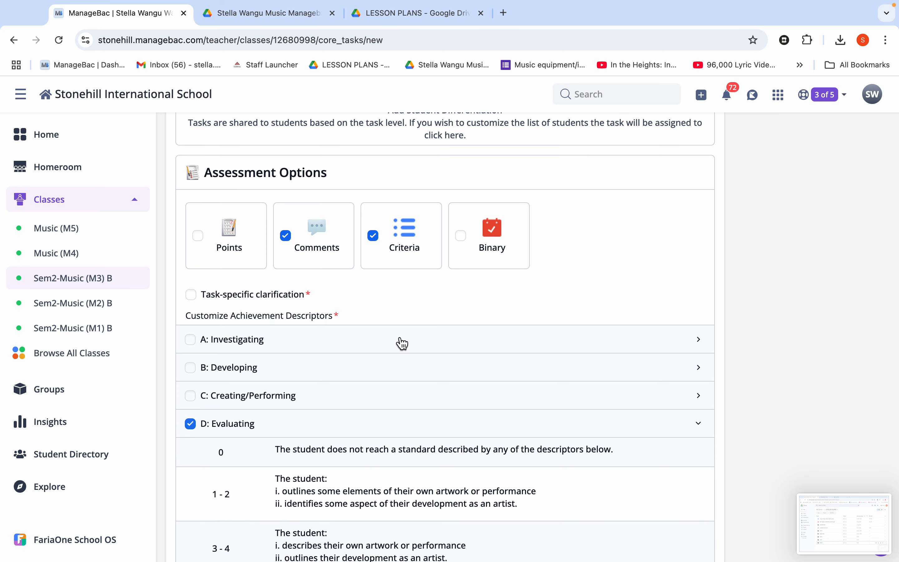
Step: Enable Google Docs Coursework Submission for the task and begin adding a new template
scroll(405, 336, down, 10)
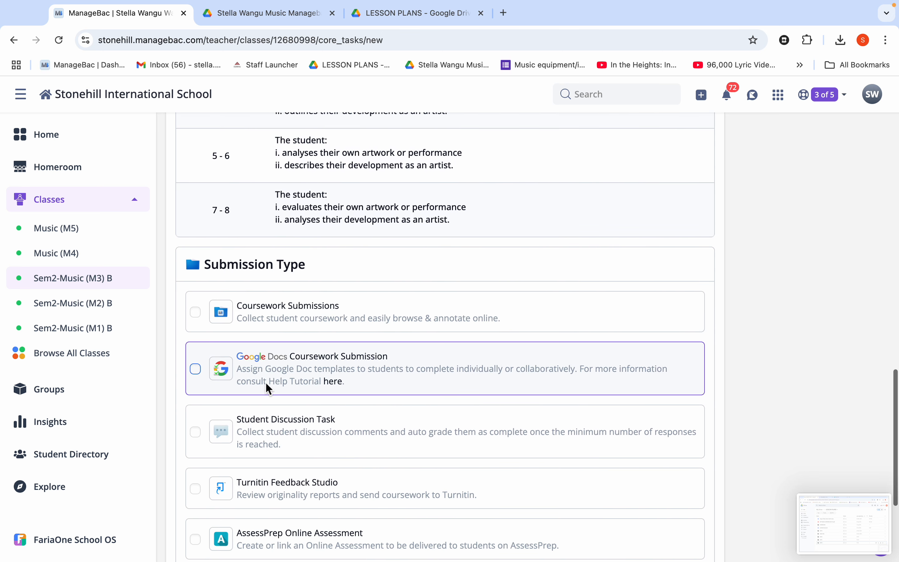
click(195, 369)
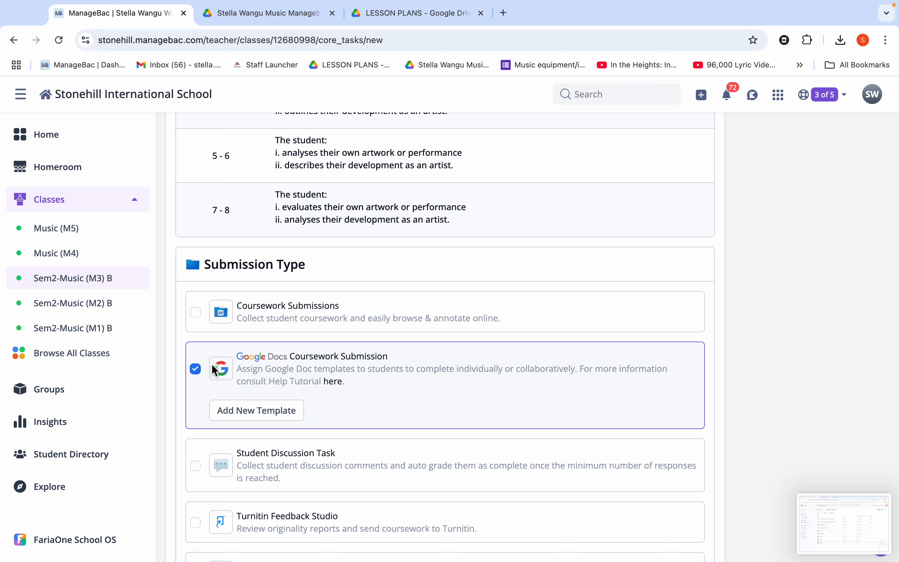
scroll(321, 390, down, 2)
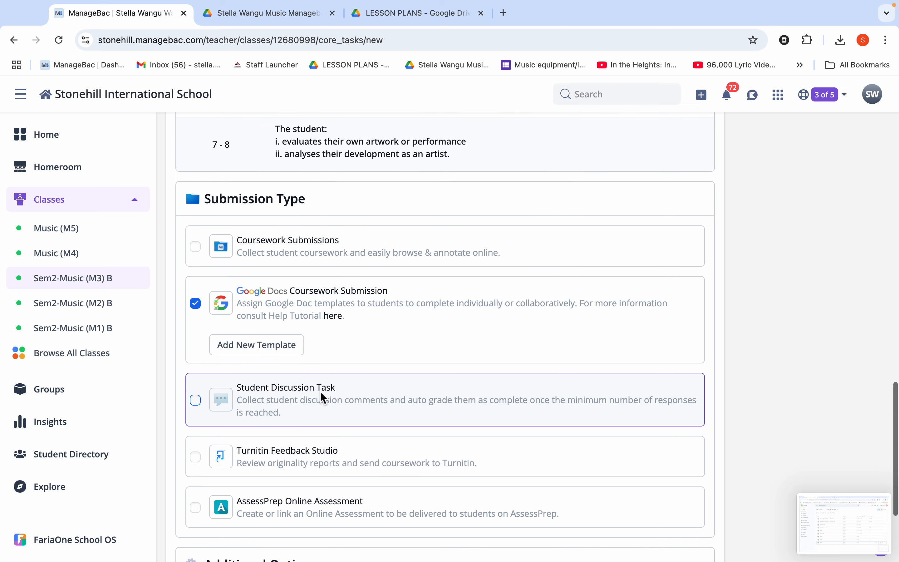
click(265, 353)
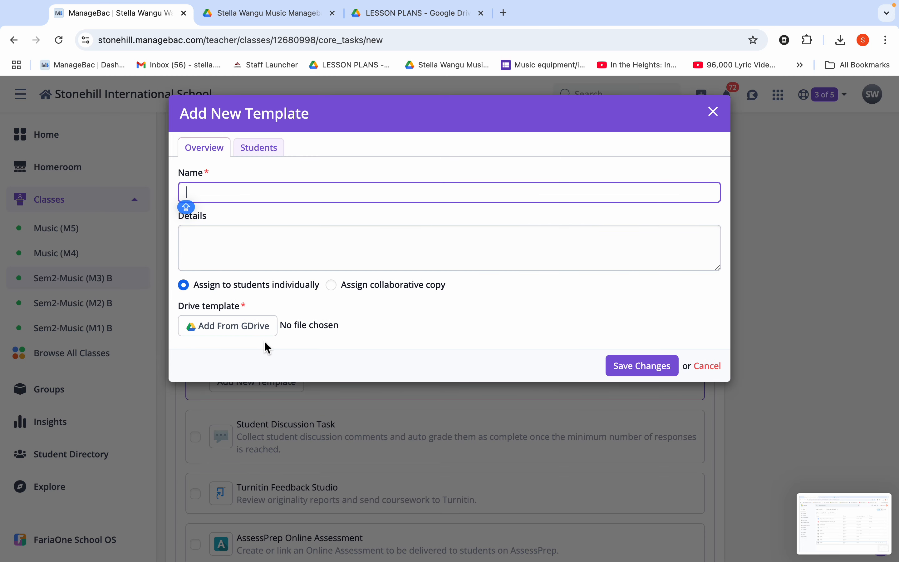
Step: Search Drive for the teacher's first name and attach Untitled document from the teacher's Music Managebac Template Folder as the Drive template
click(236, 334)
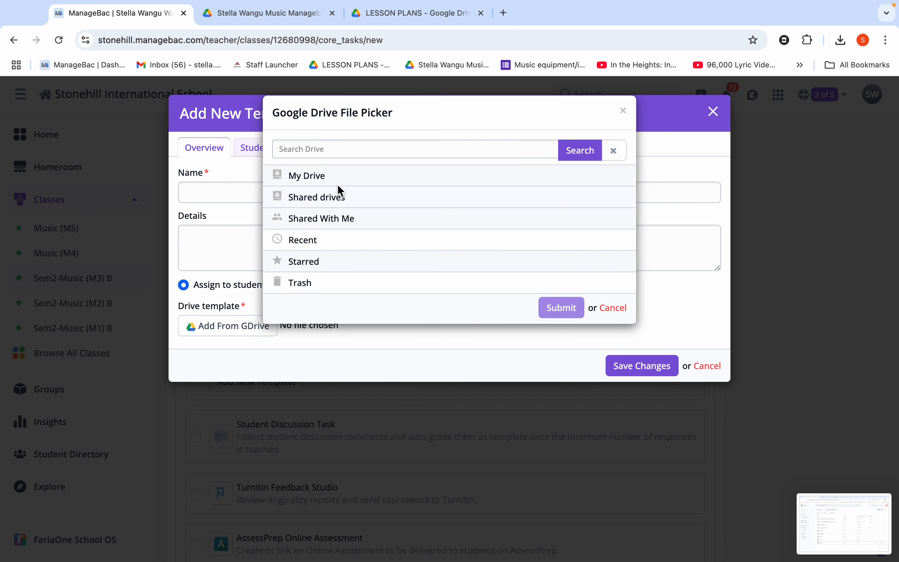
click(341, 155)
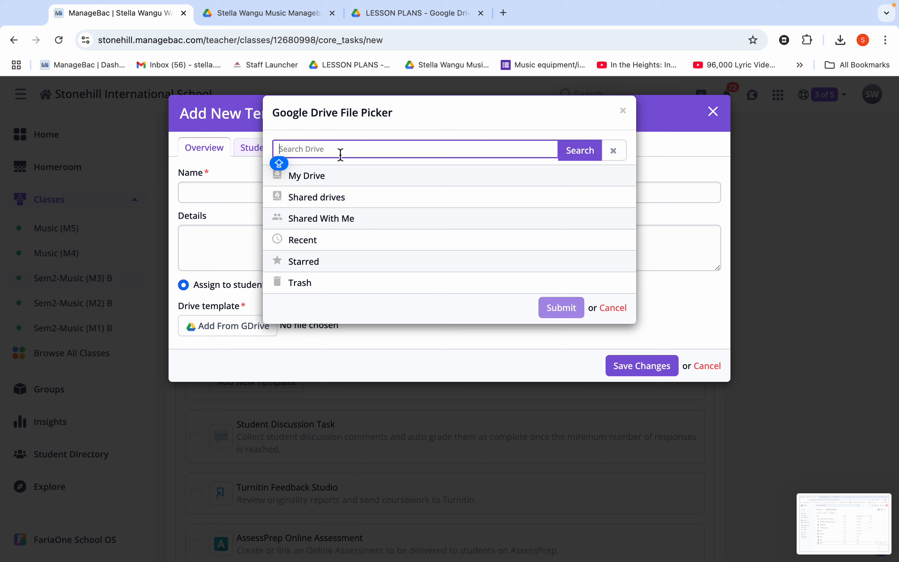
text(STELLA)
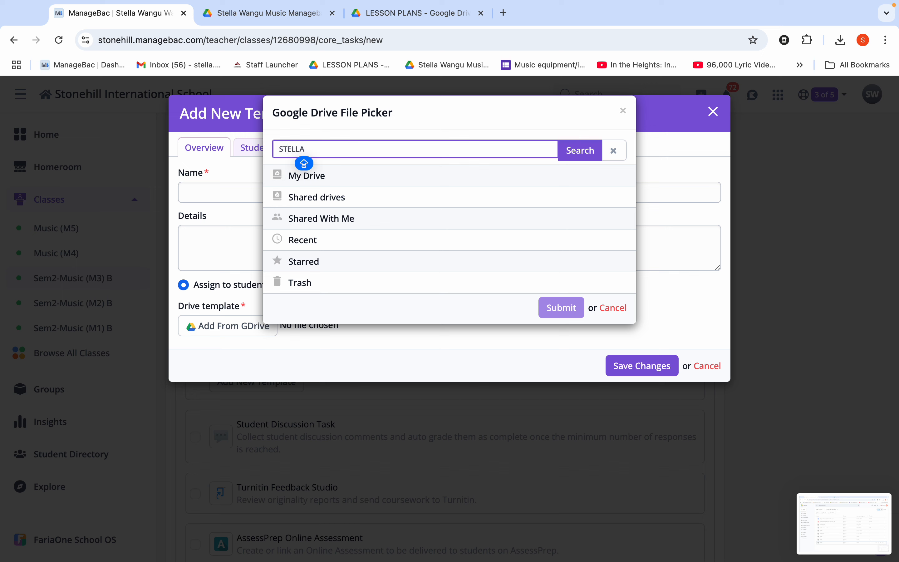
click(587, 160)
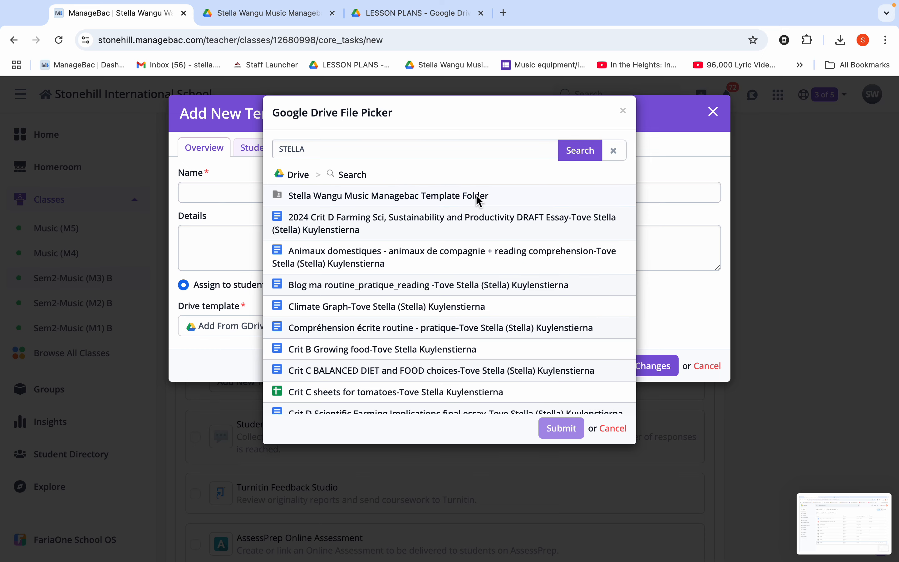
click(450, 200)
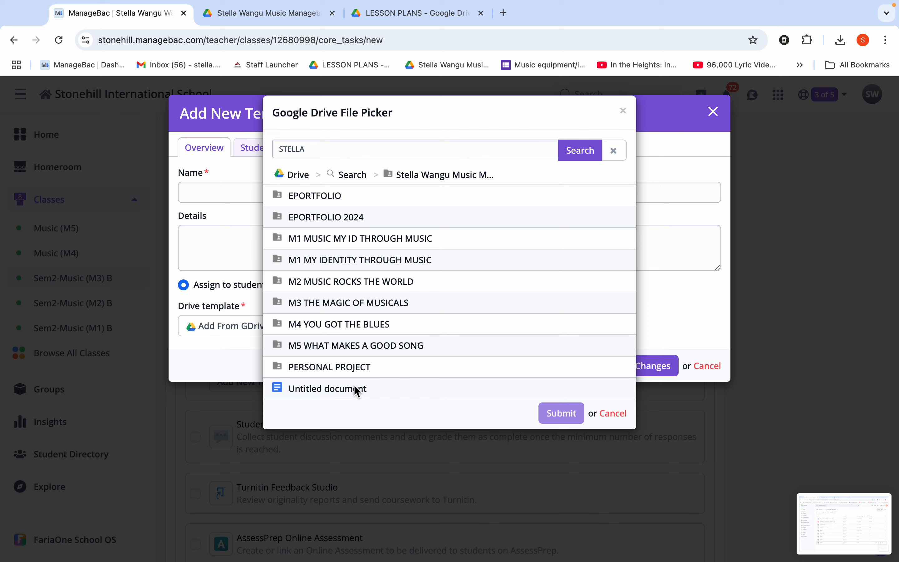
double_click(356, 389)
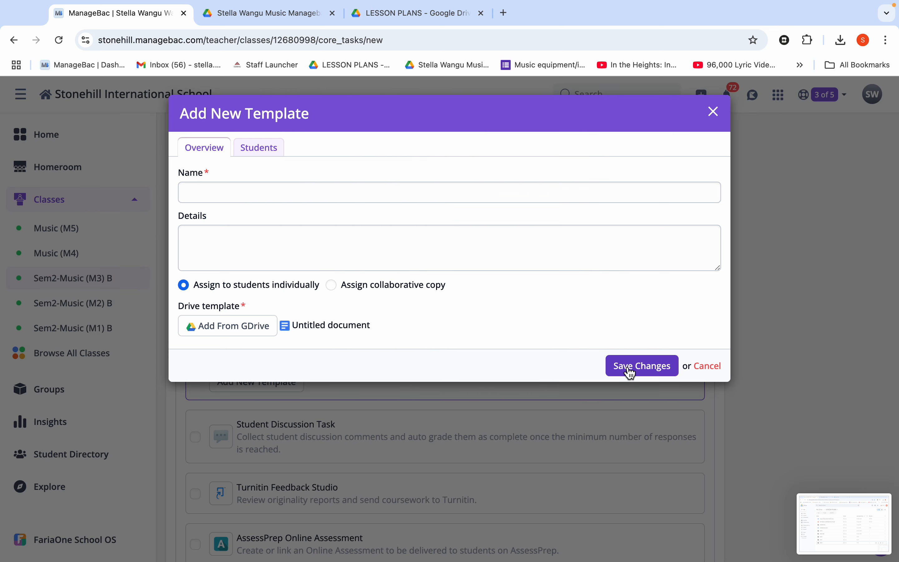
Step: Name the template NXN, give it the details ZNZN, and save it with individual assignment to students
click(457, 198)
text(NXN)
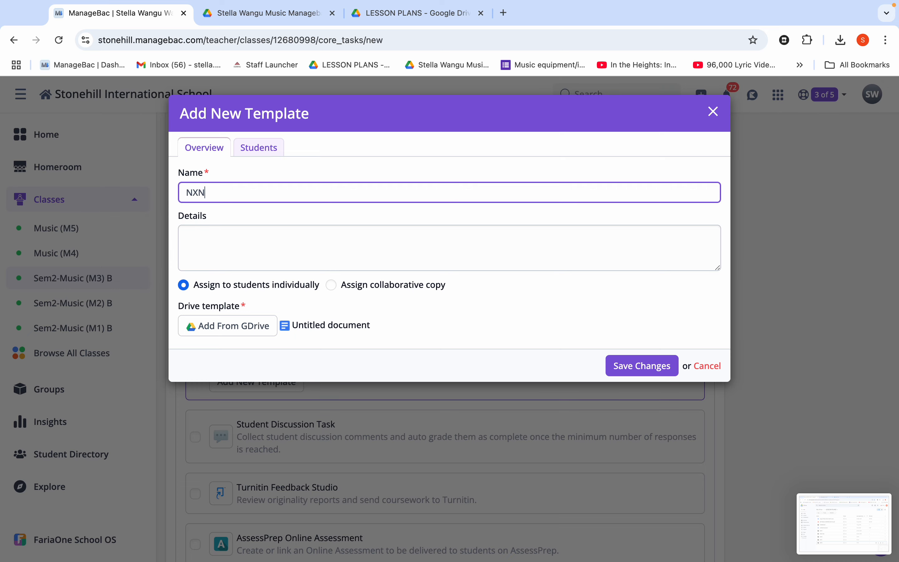
click(439, 226)
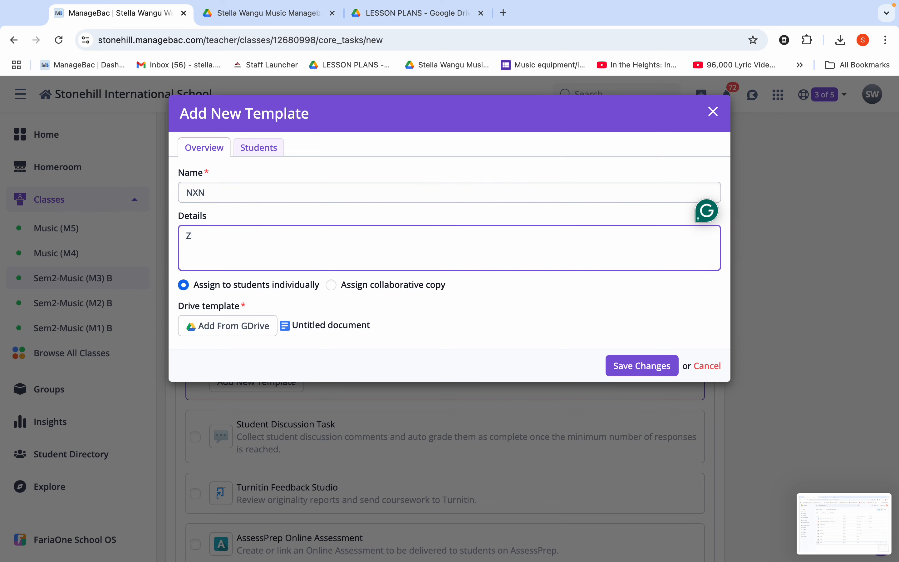
click(629, 365)
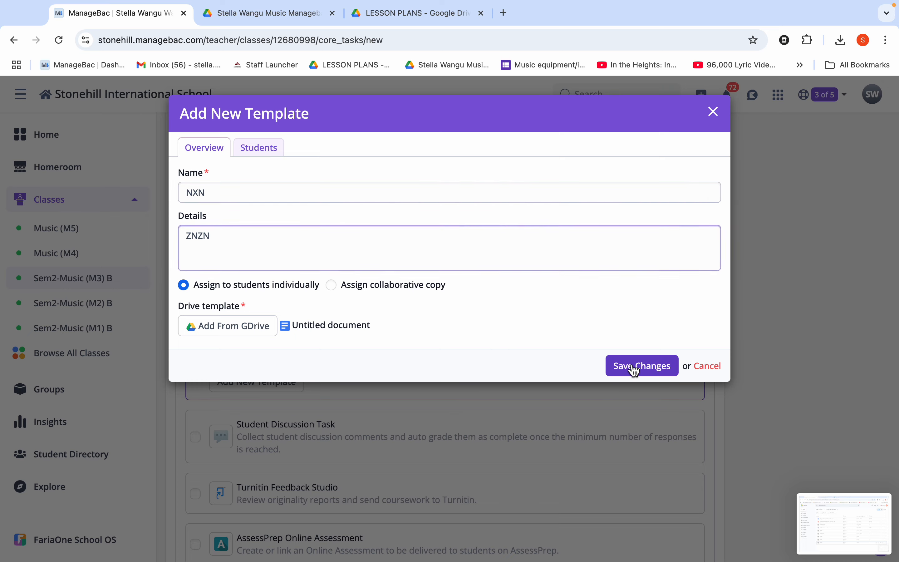
Step: Create the task with the NXN Google Docs template attached
scroll(538, 455, down, 3)
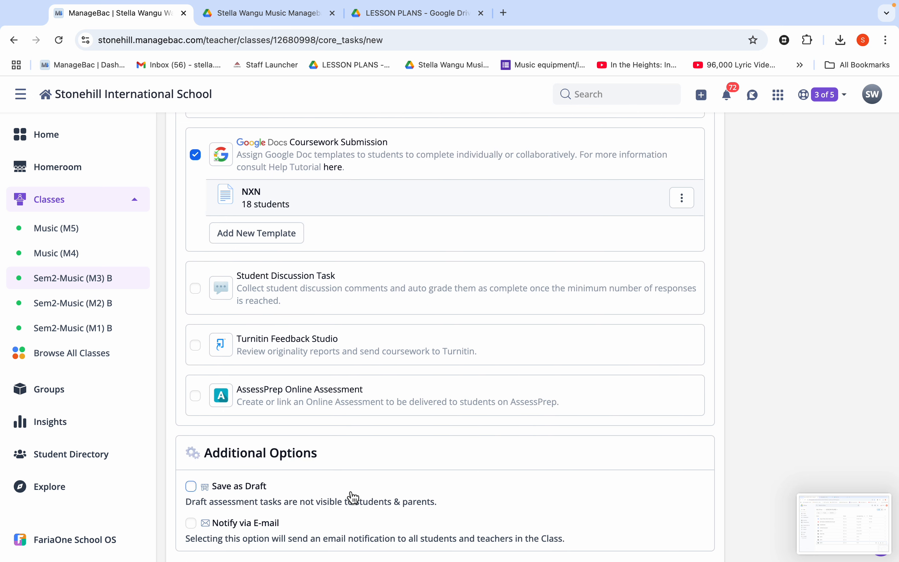
scroll(352, 495, down, 2)
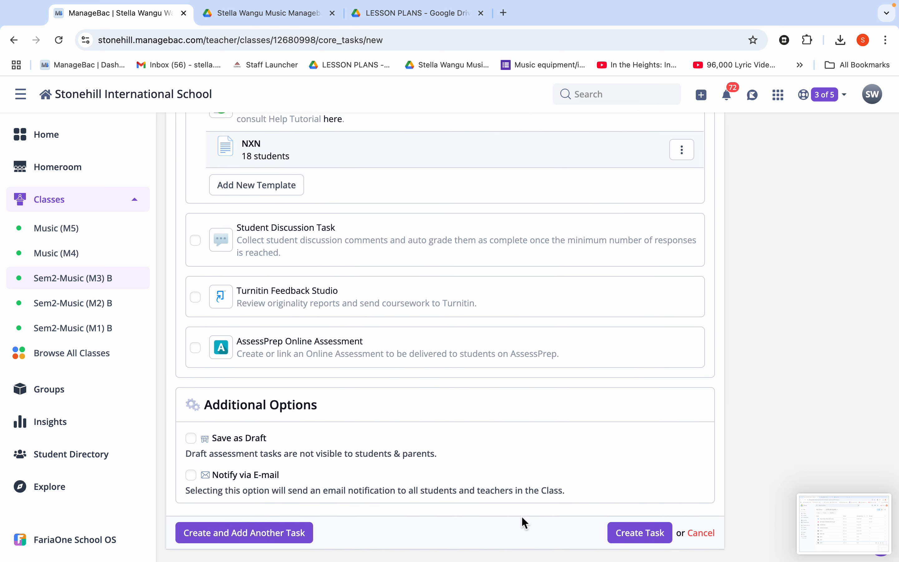
click(629, 534)
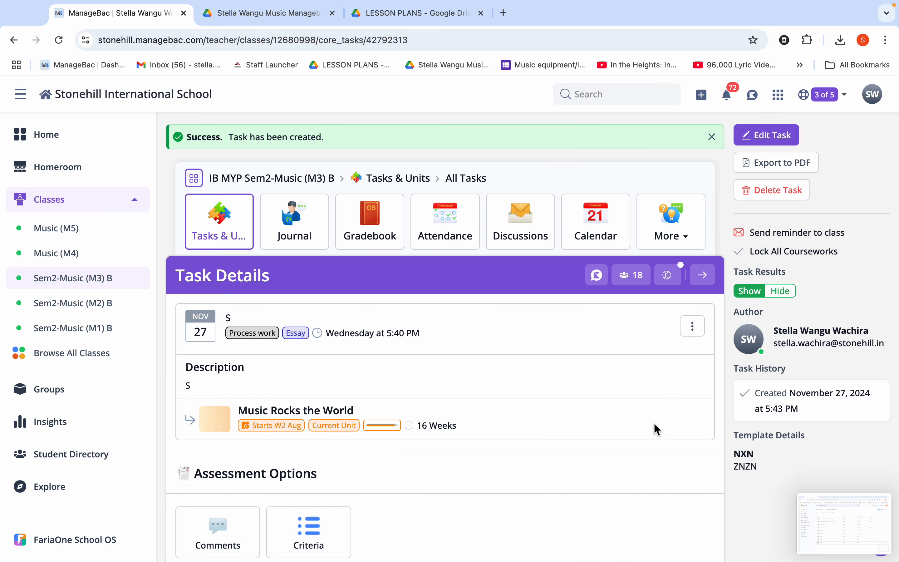
Step: Examine the students' status and write access in the new task's Google Drive Coursework Submissions table
scroll(551, 399, down, 15)
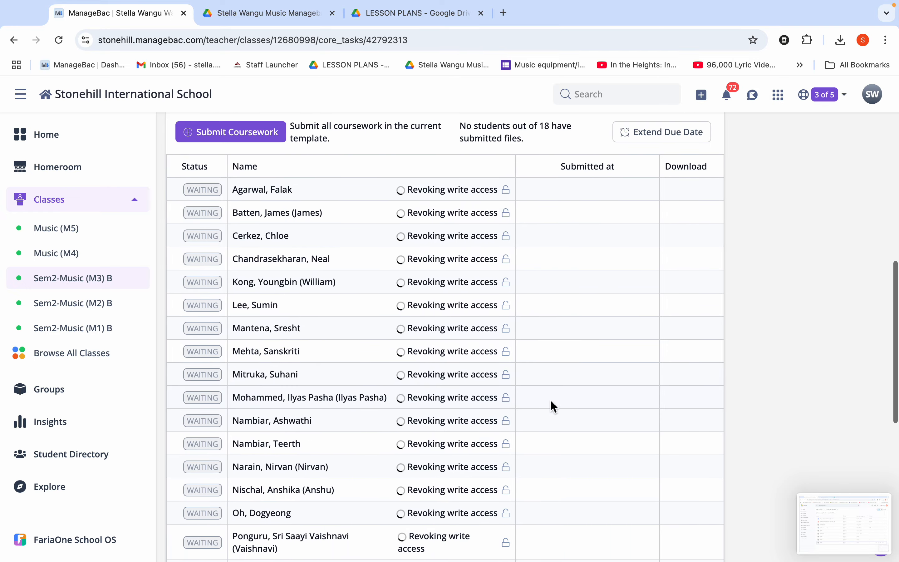
scroll(551, 400, down, 4)
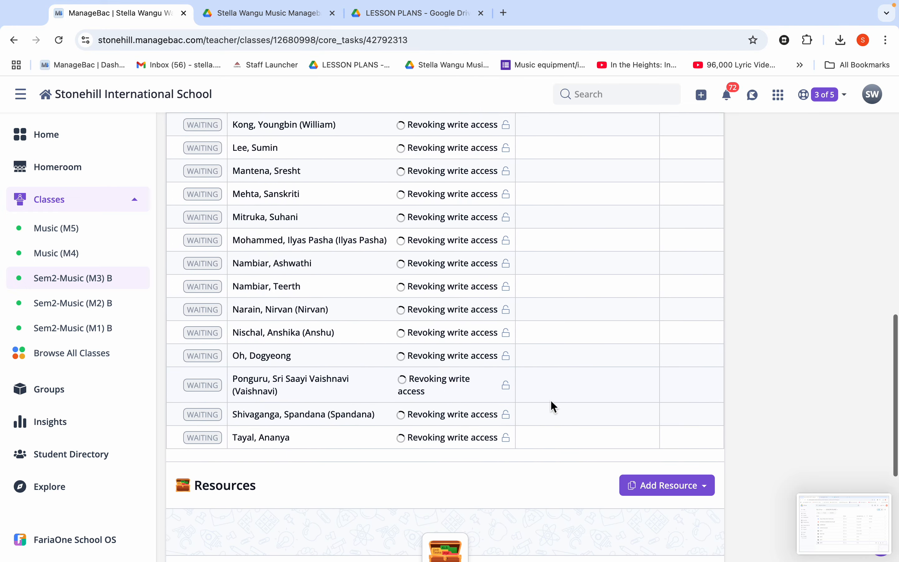
scroll(551, 399, up, 1)
scroll(551, 400, up, 2)
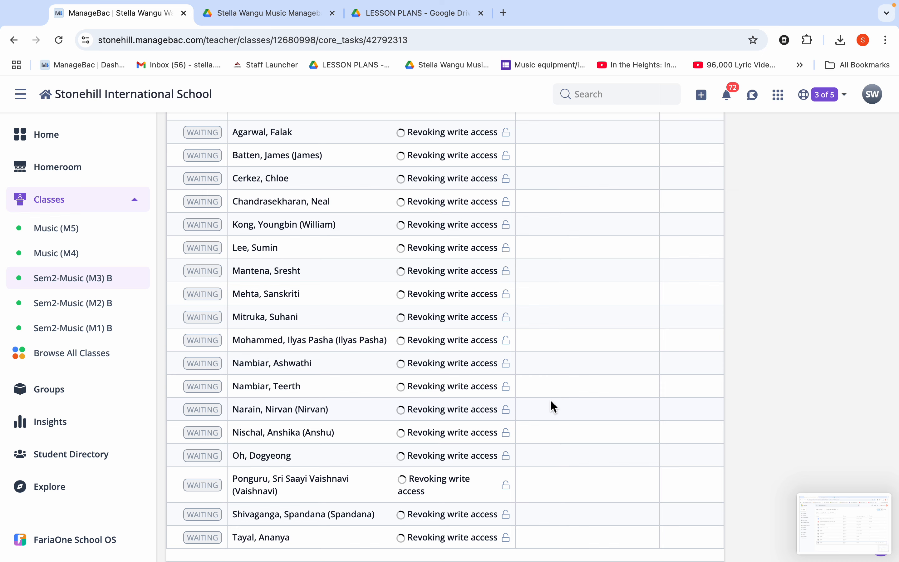
scroll(551, 399, down, 1)
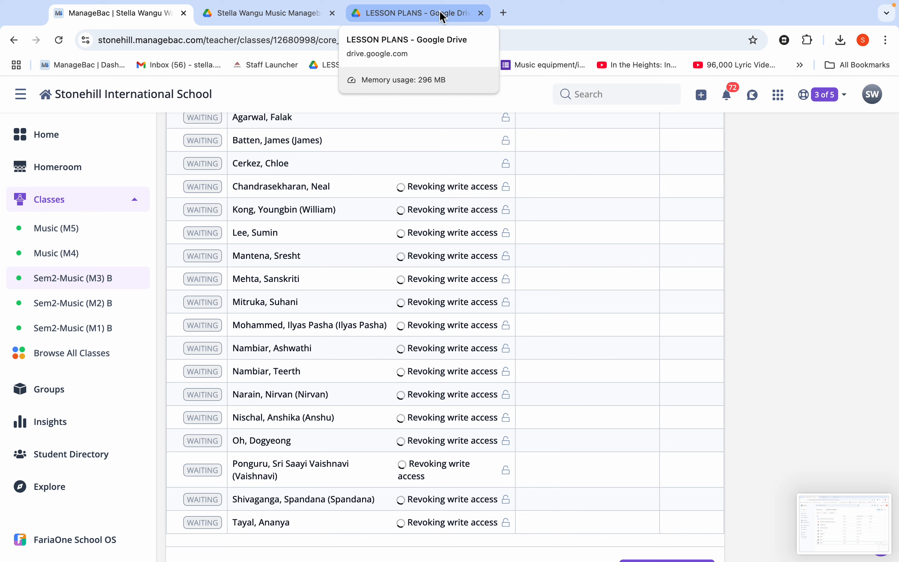
scroll(442, 183, up, 6)
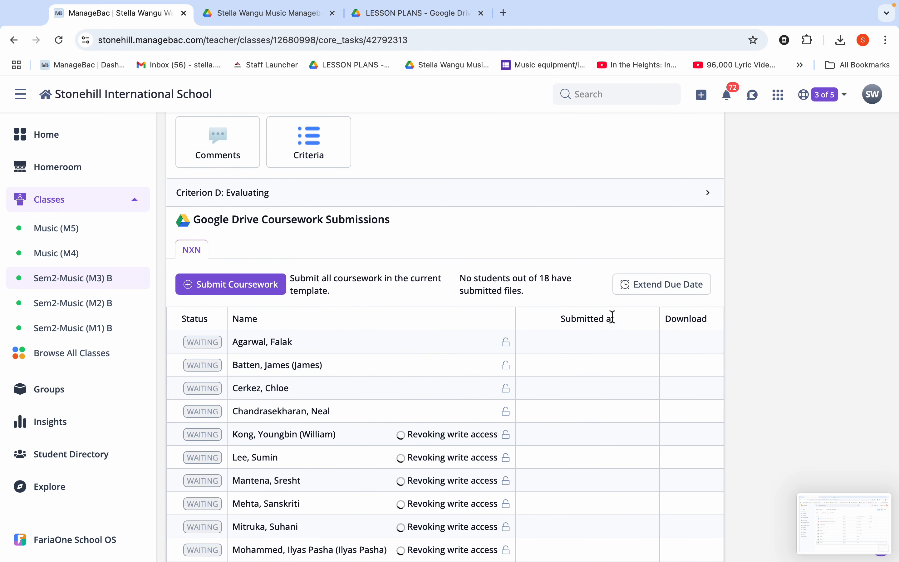
Step: Start extending the coursework due date and give the first student in the list a 4-day extension
click(663, 293)
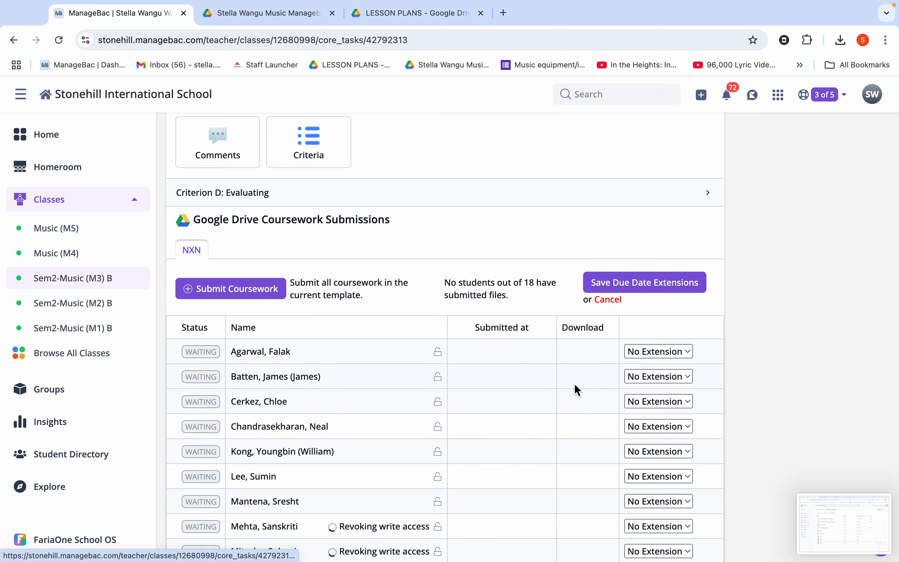
scroll(574, 431, down, 3)
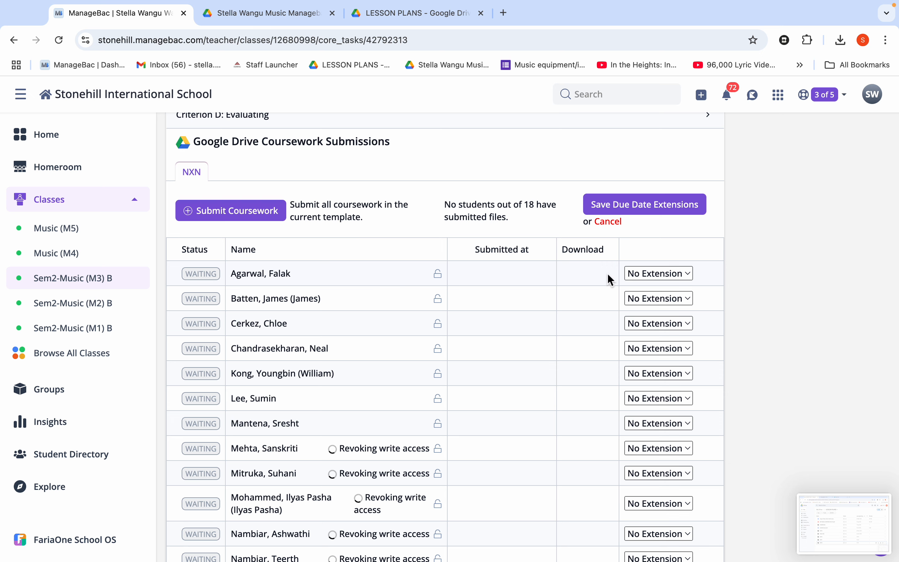
click(685, 274)
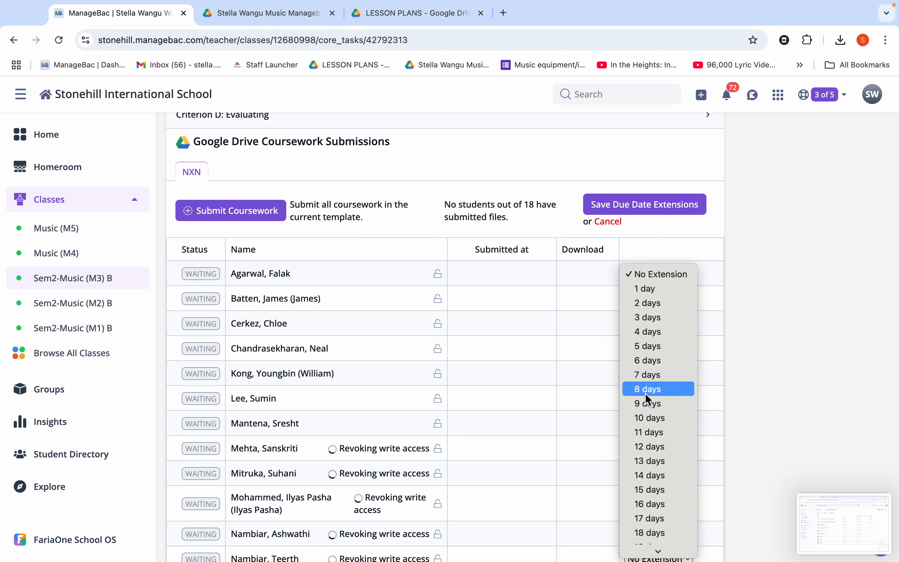
key(Escape)
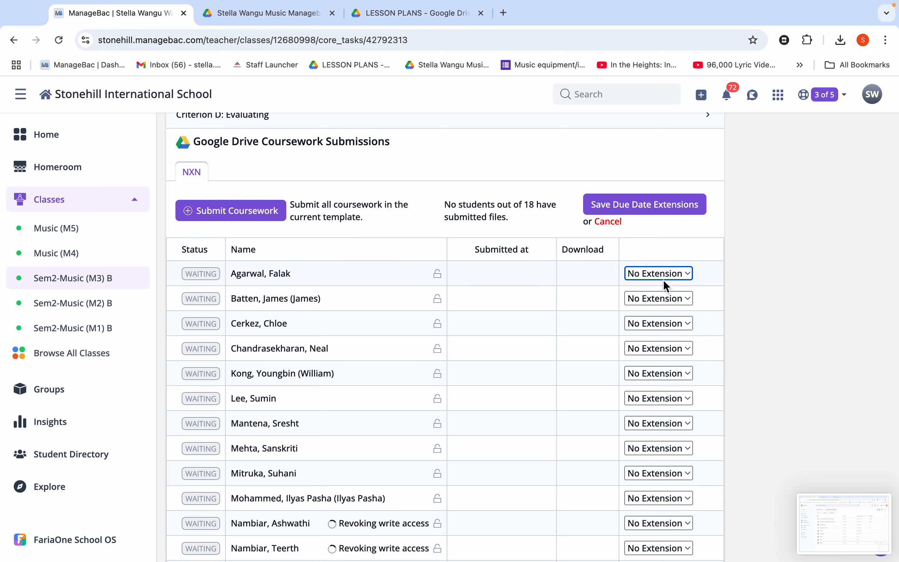
click(686, 274)
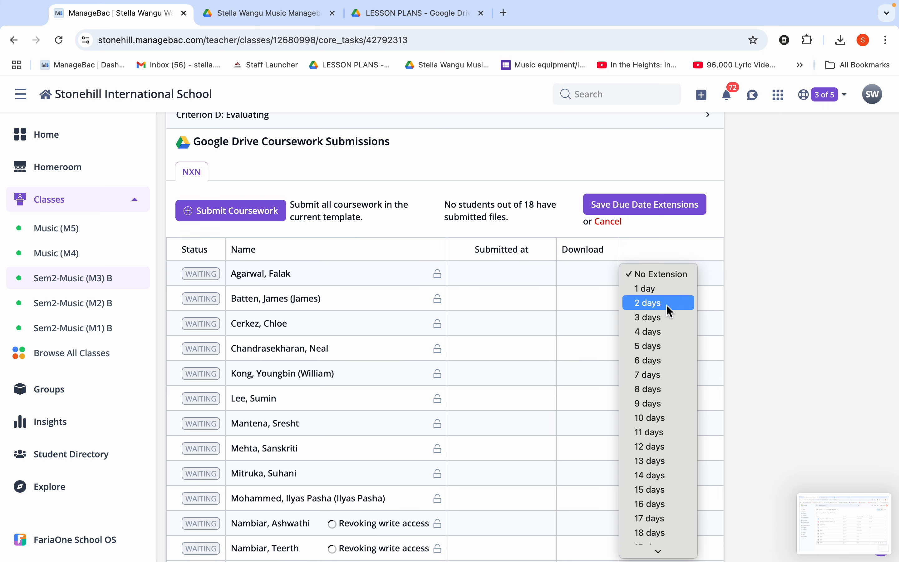
click(647, 337)
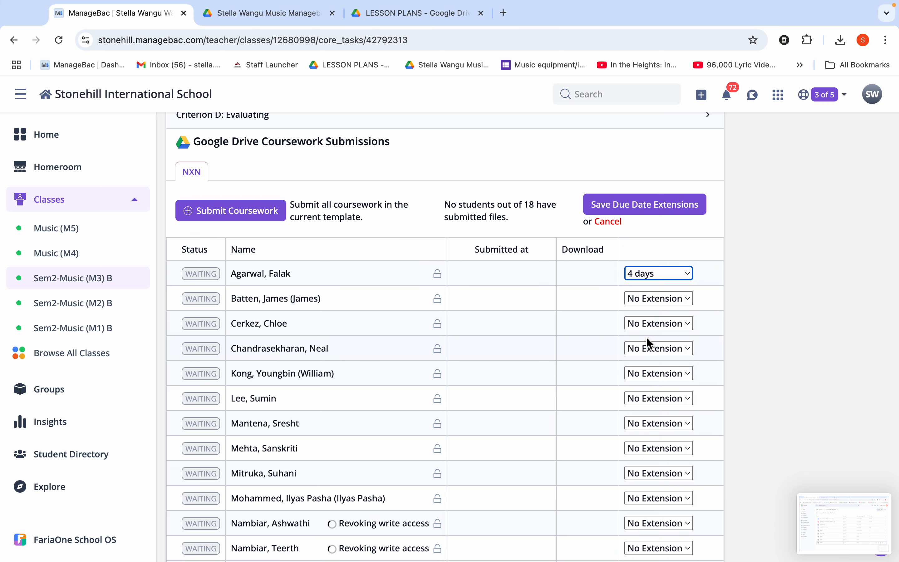
Step: Give the second student in the list a 1-day extension and save the due date extensions
click(662, 299)
click(662, 300)
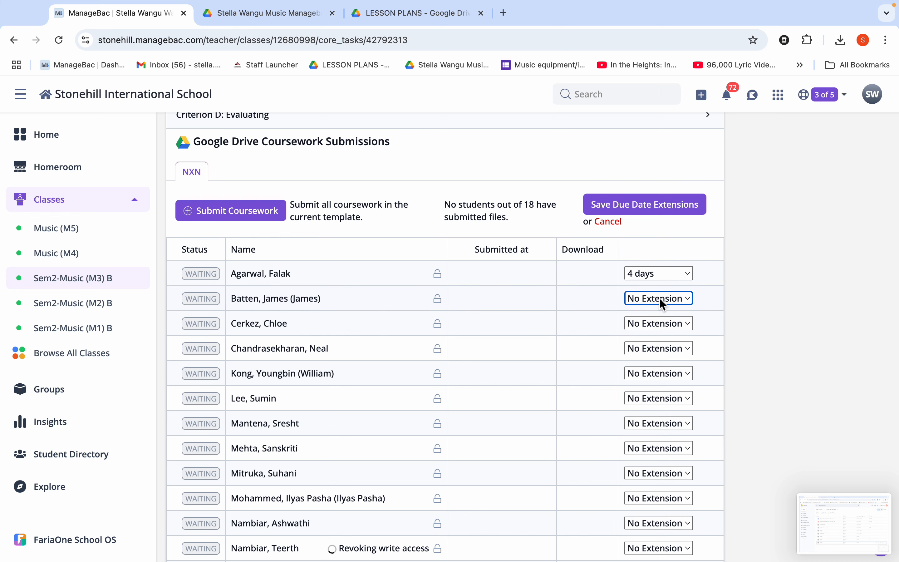
click(657, 300)
click(652, 314)
scroll(592, 376, down, 2)
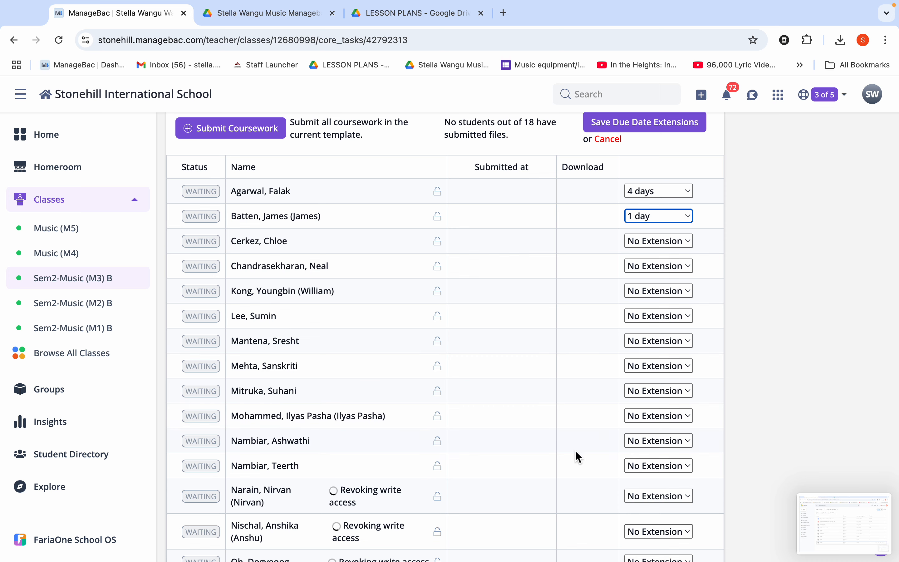
scroll(534, 434, down, 1)
scroll(529, 433, down, 4)
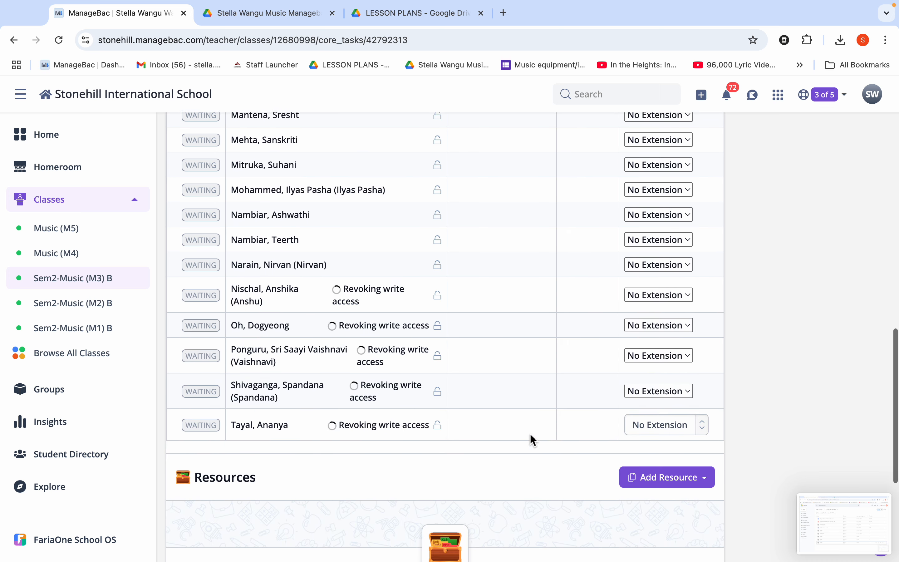
scroll(530, 433, up, 4)
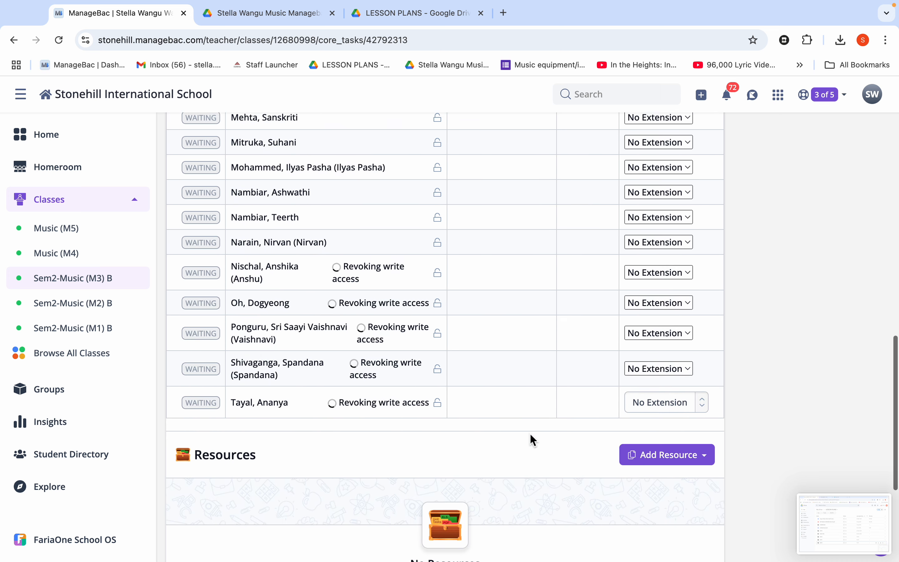
scroll(530, 433, up, 5)
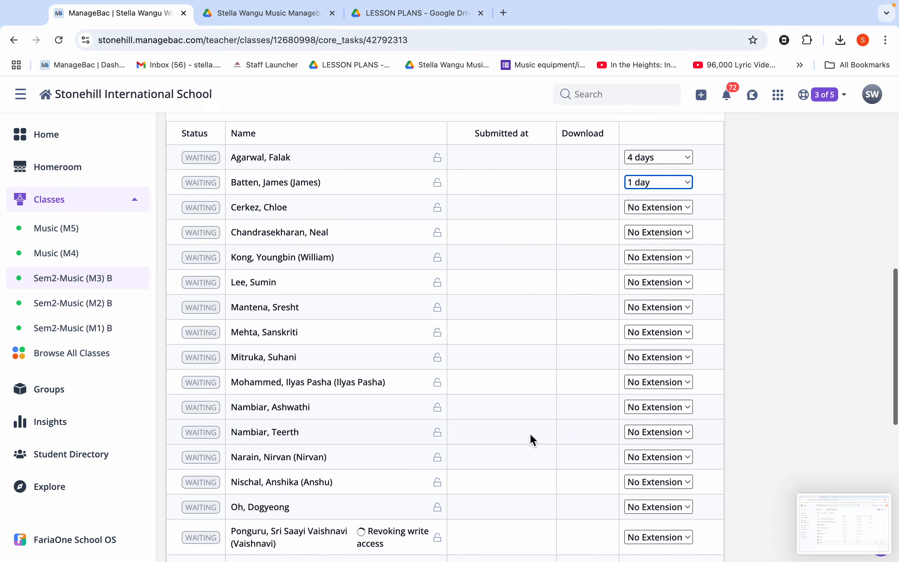
scroll(530, 433, down, 1)
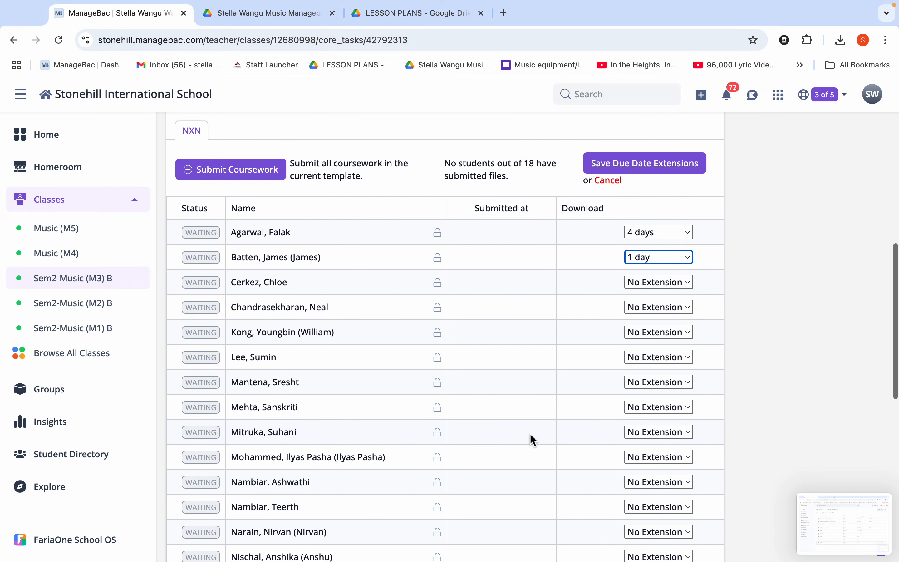
click(630, 169)
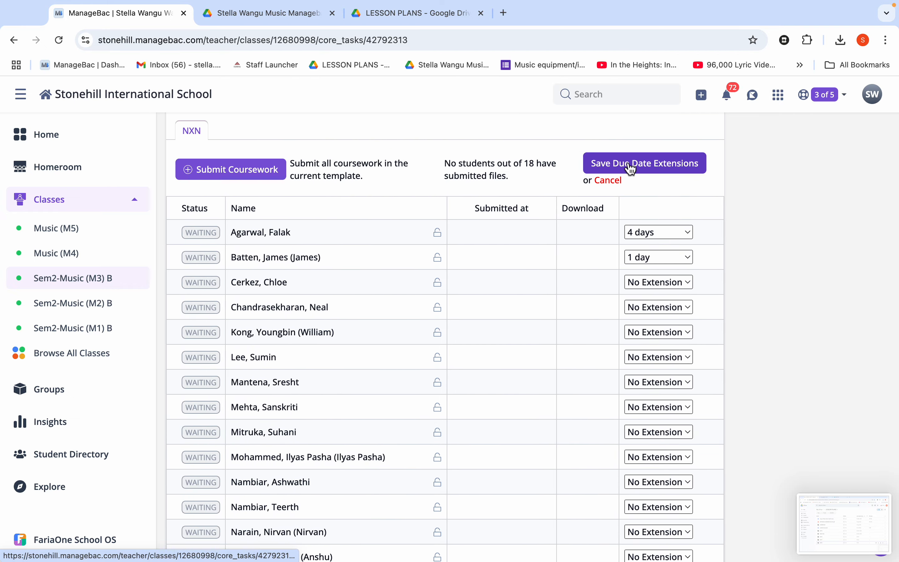
Step: Check the full student list in the Google Drive Coursework Submissions table for the saved due date extensions
scroll(537, 396, down, 4)
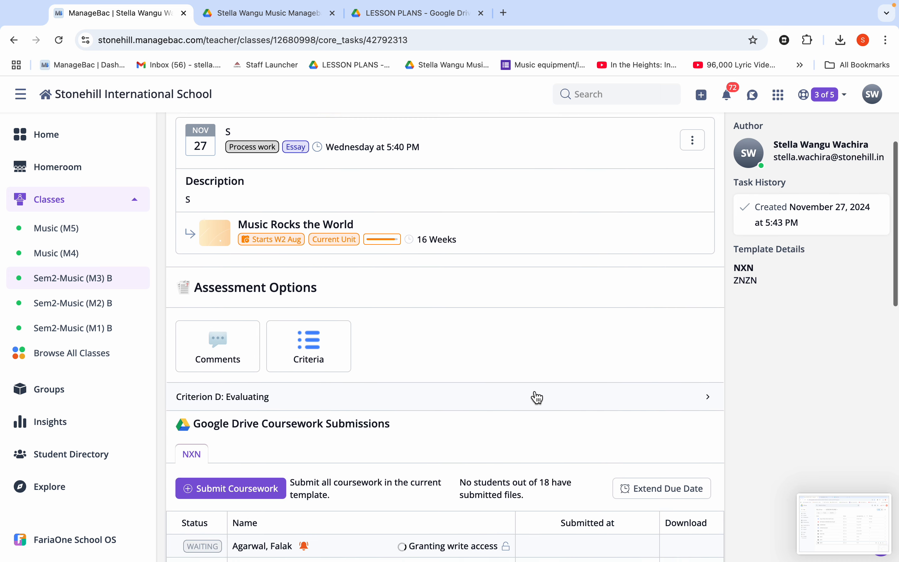
scroll(537, 397, down, 8)
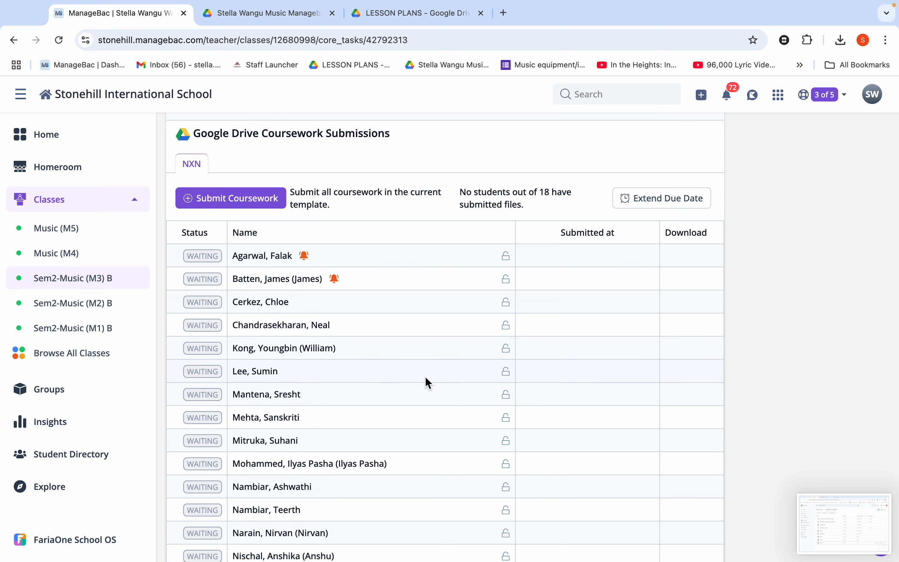
scroll(427, 383, up, 2)
scroll(427, 382, down, 4)
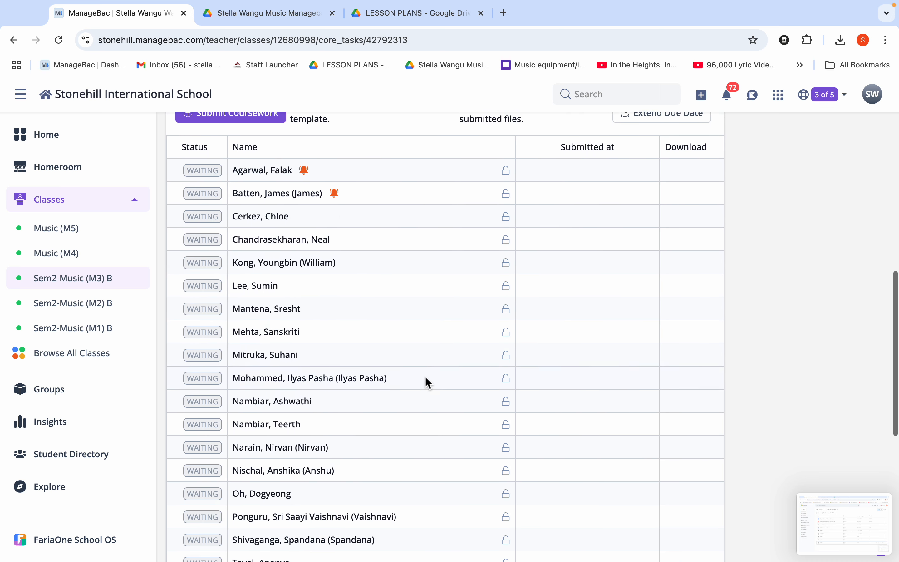
scroll(428, 383, down, 5)
scroll(428, 382, up, 3)
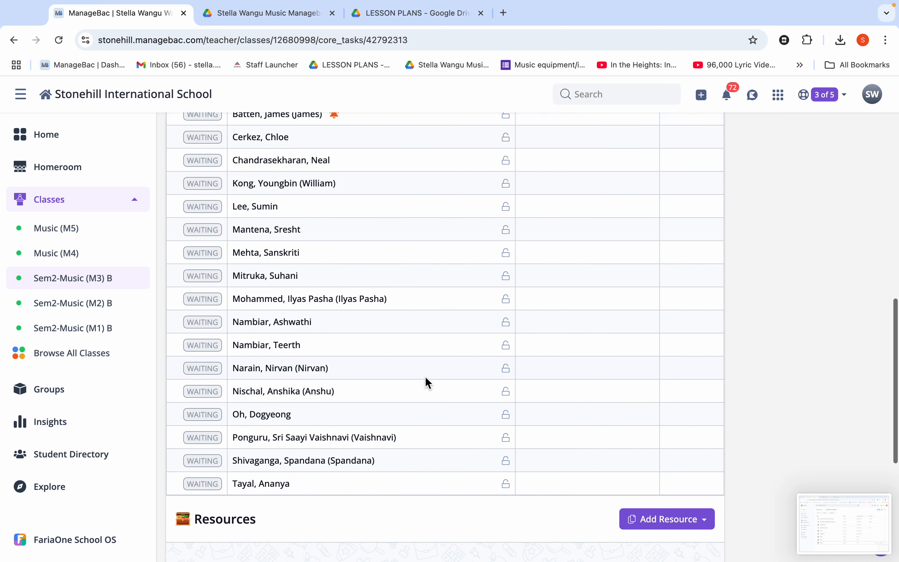
scroll(426, 379, up, 3)
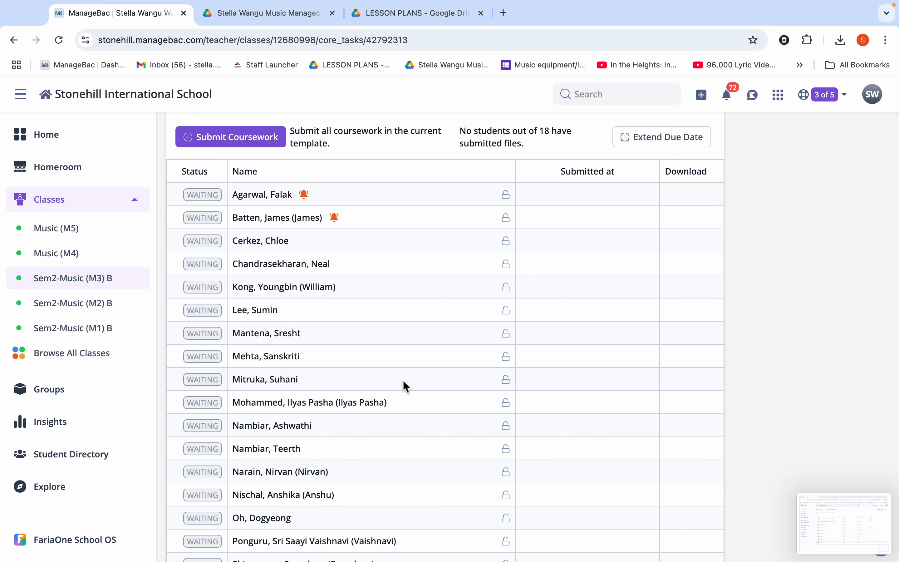
Step: Open the INVESTIGATING TASK- Music Critique task of the Music (M5) class and examine its Google Drive Coursework Submissions table
scroll(533, 306, up, 3)
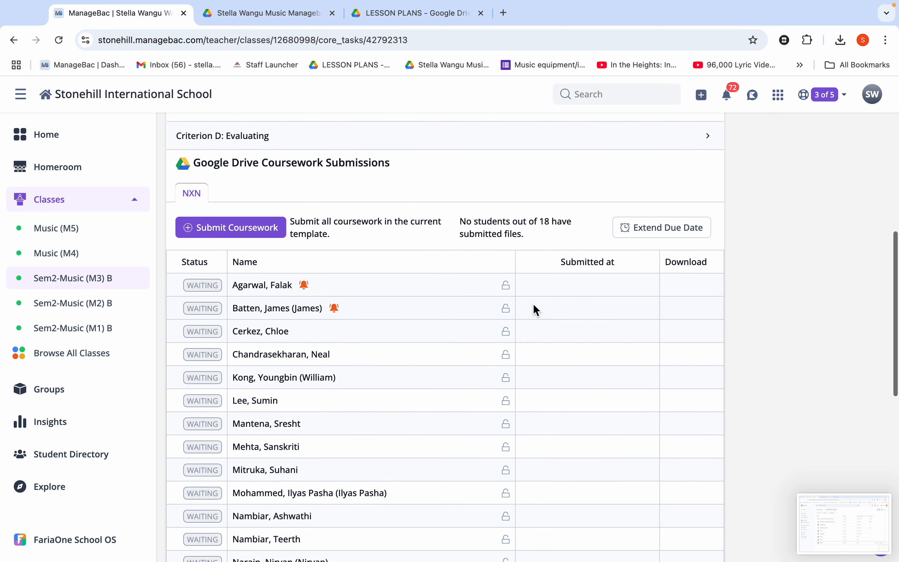
scroll(533, 307, up, 3)
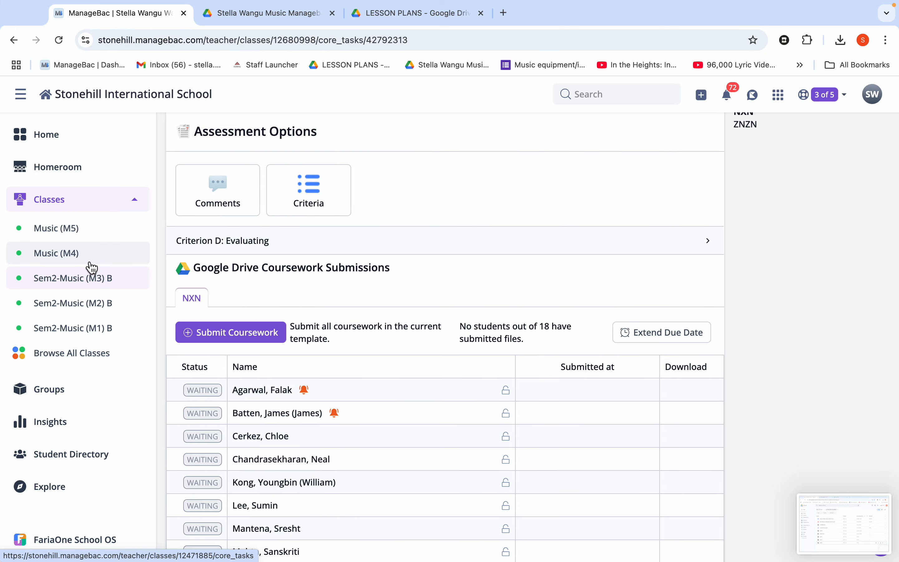
click(65, 237)
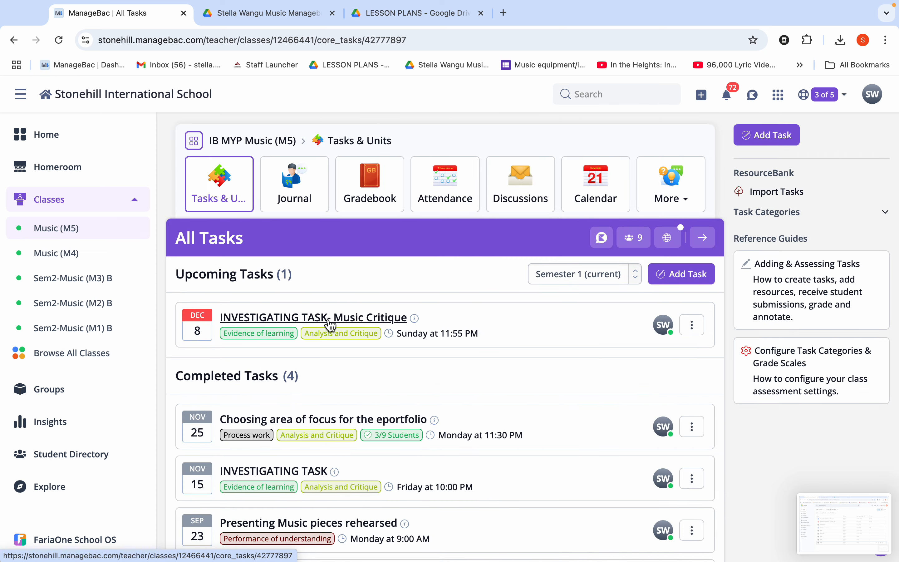
scroll(367, 408, down, 5)
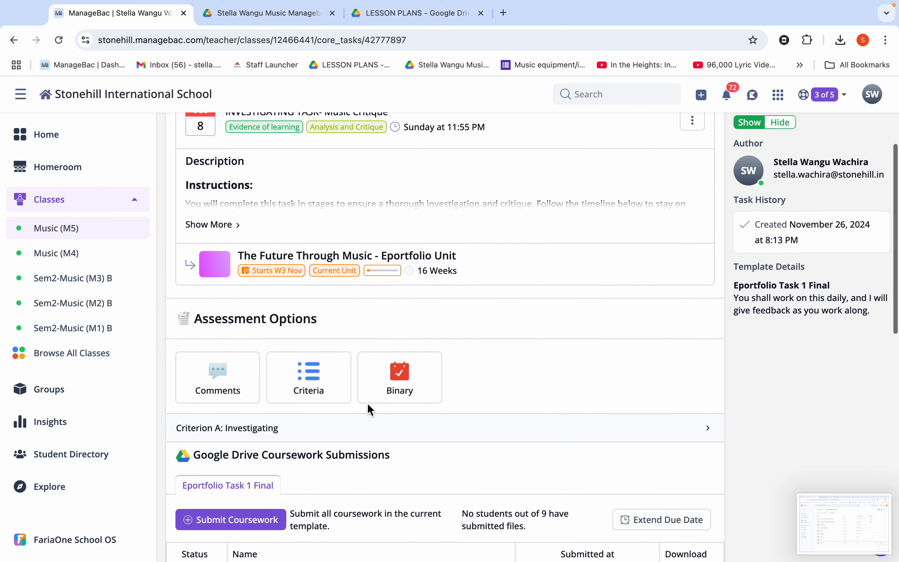
scroll(371, 409, down, 7)
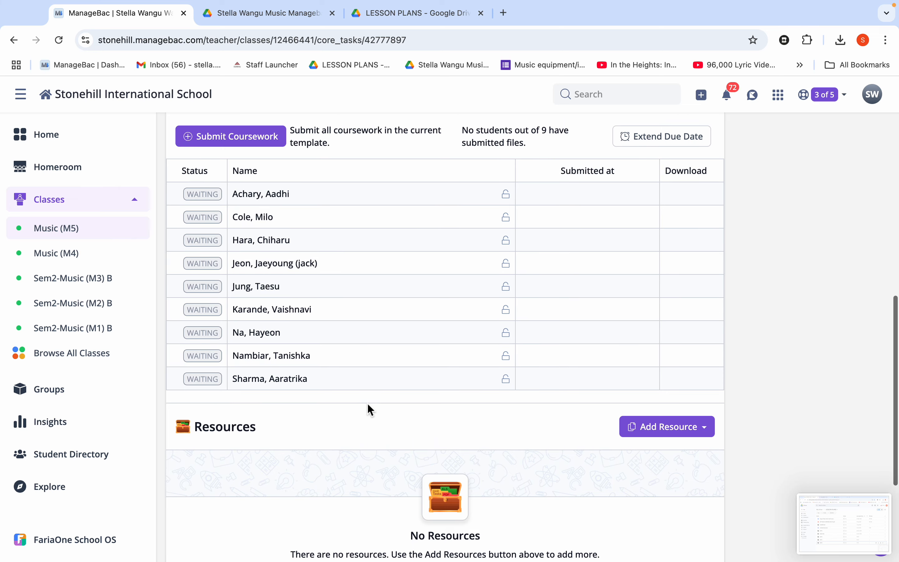
scroll(369, 409, up, 1)
scroll(370, 409, up, 1)
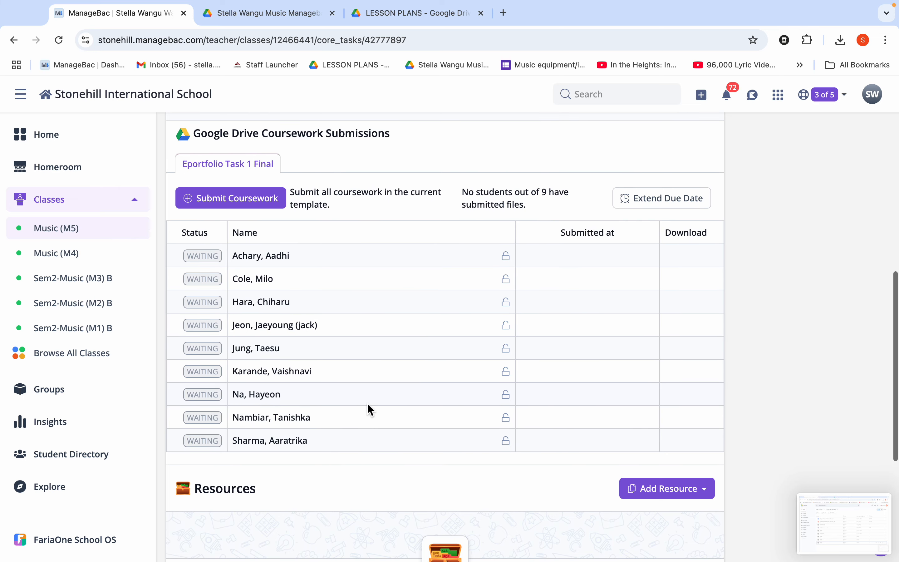
scroll(370, 409, up, 1)
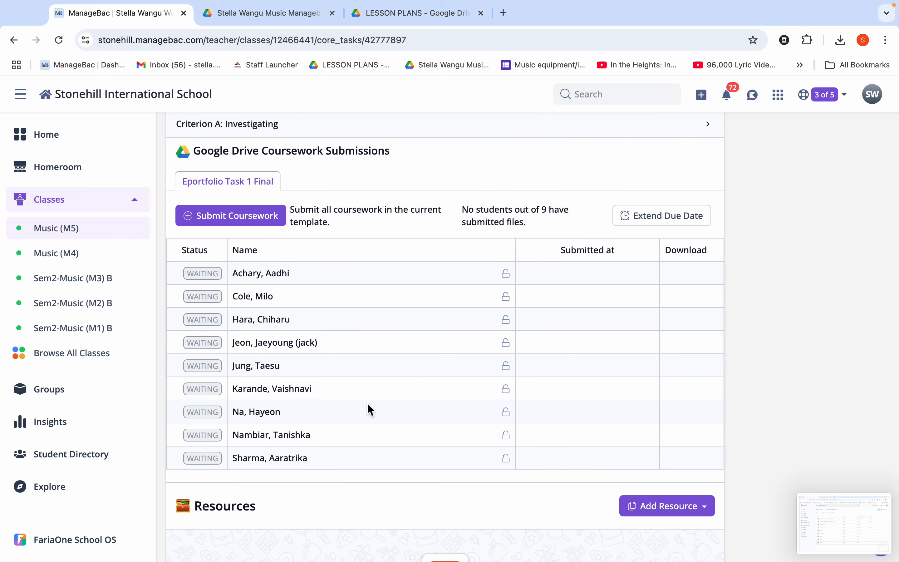
scroll(370, 409, up, 2)
scroll(368, 406, up, 7)
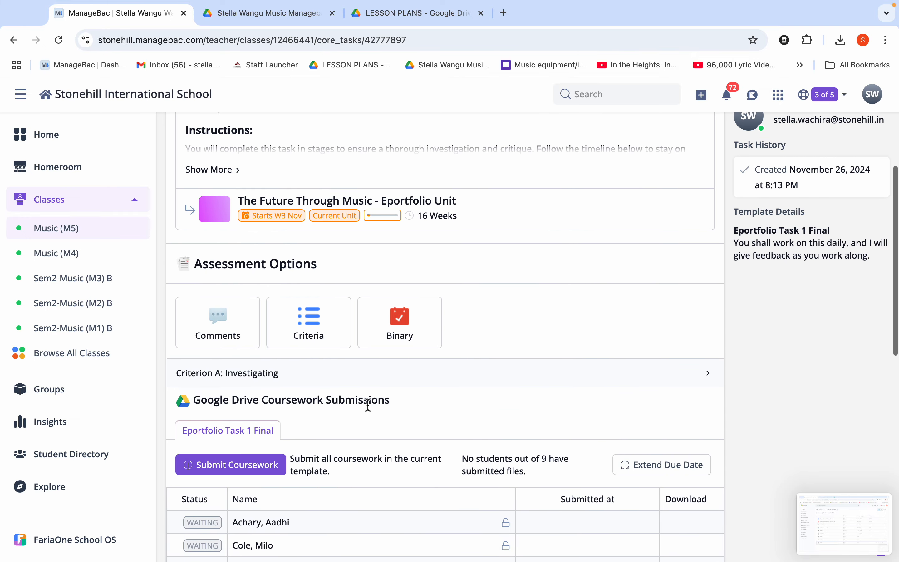
Step: Send a reminder for the Music Critique task to all students in the class
scroll(370, 409, up, 3)
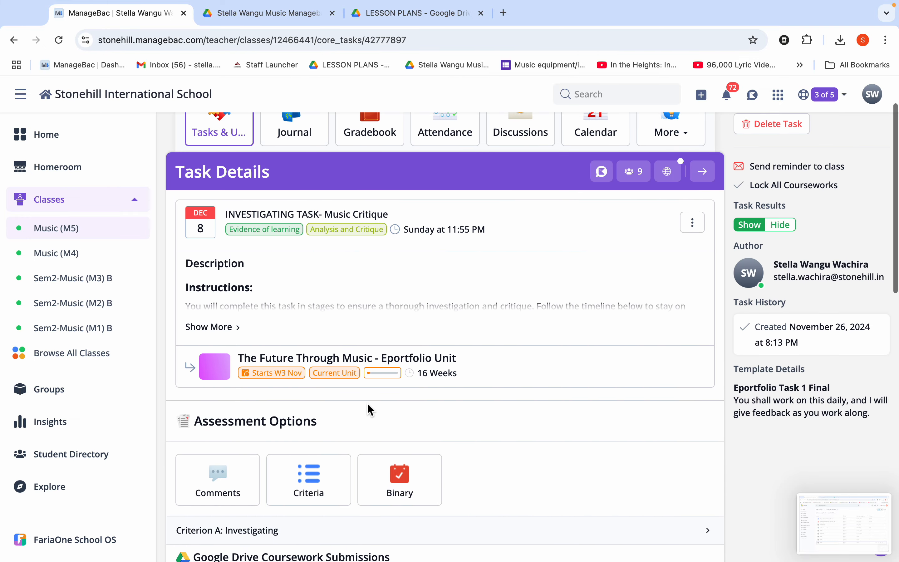
click(777, 168)
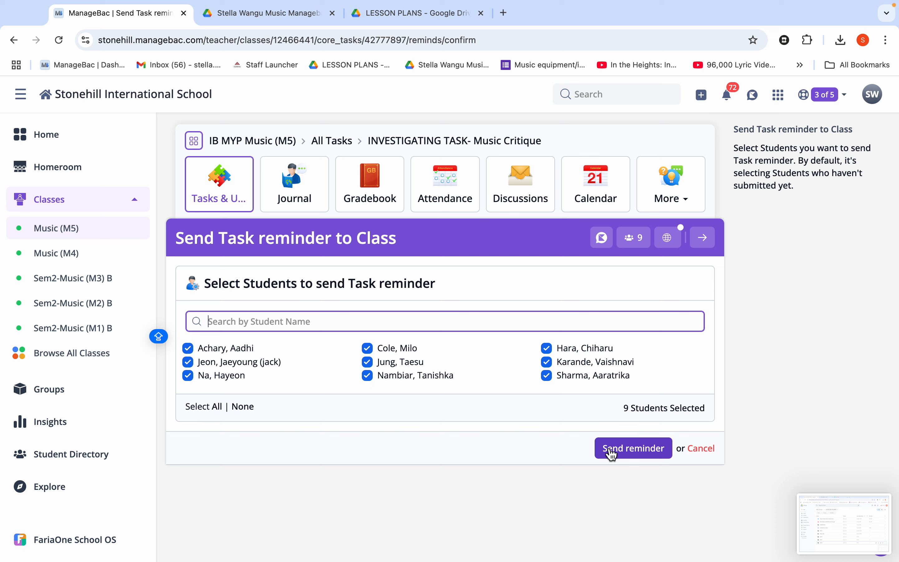
click(612, 454)
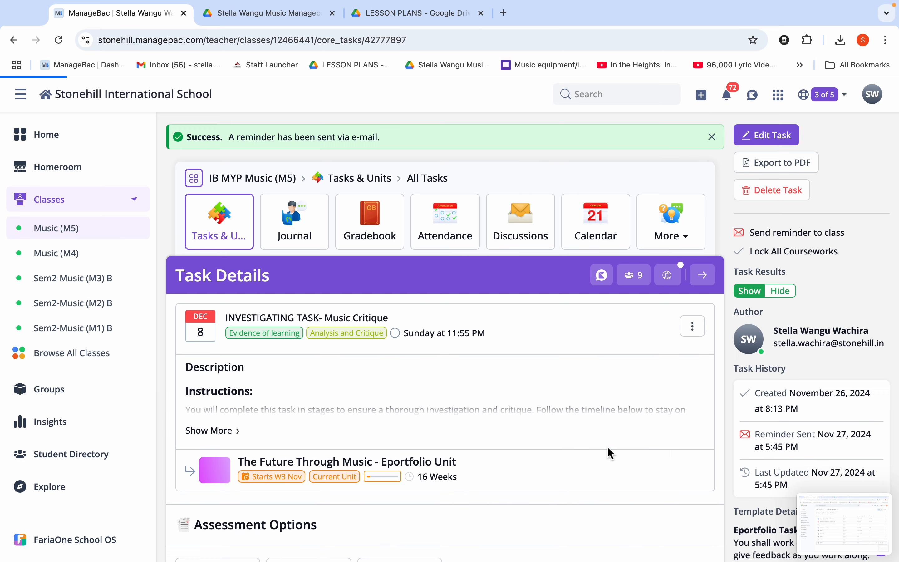
Step: Review the Music Critique task's assessment options, due date extension option and student submission statuses
scroll(586, 470, down, 4)
scroll(588, 472, down, 10)
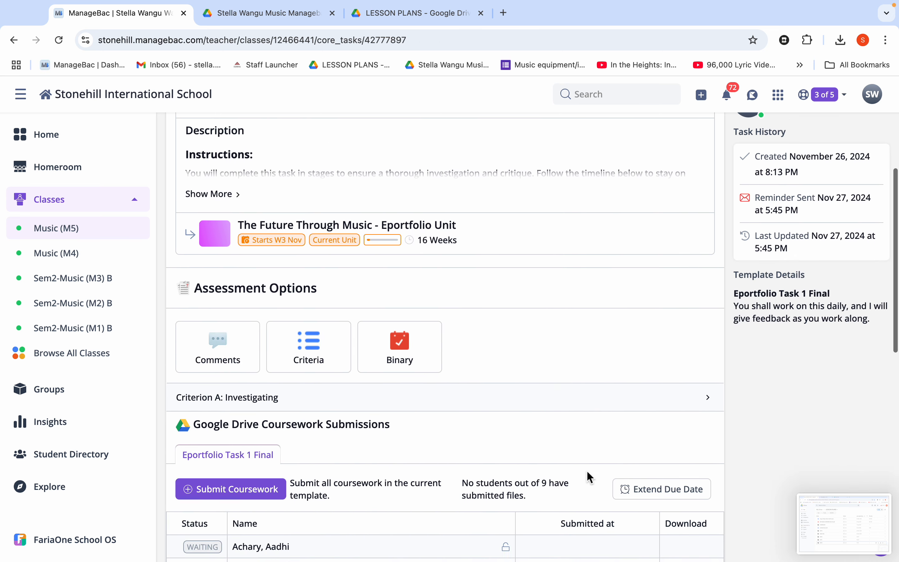
scroll(586, 470, down, 1)
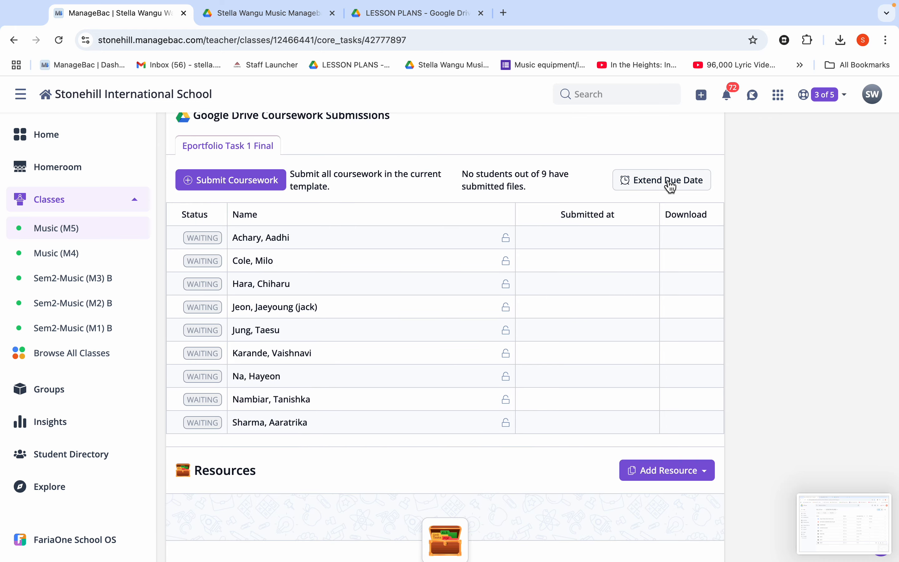
scroll(602, 301, up, 3)
scroll(602, 298, up, 5)
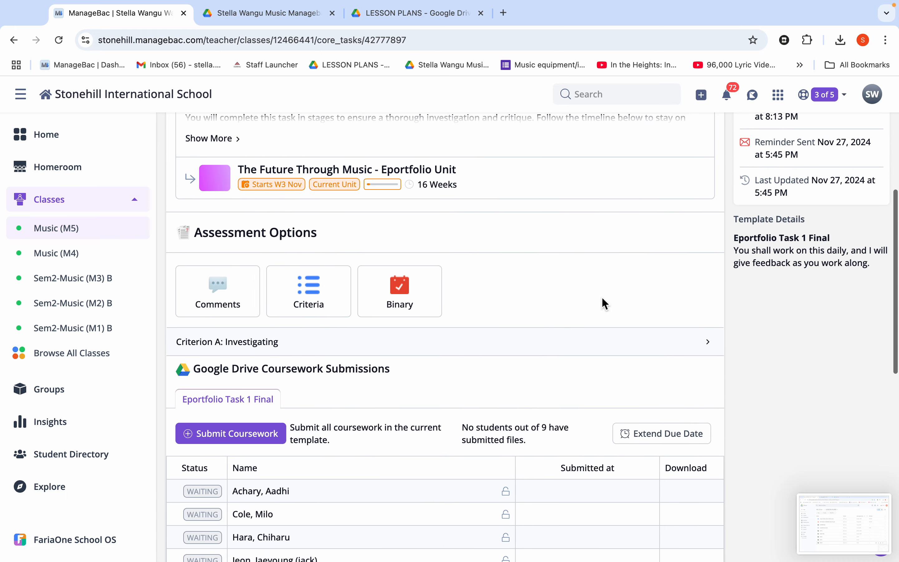
scroll(602, 298, down, 3)
scroll(603, 301, down, 4)
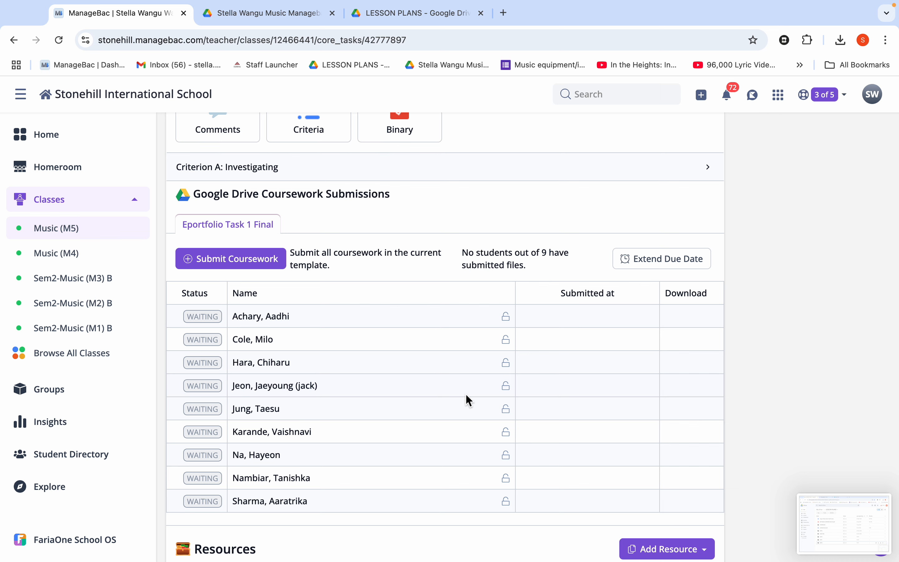
scroll(412, 328, up, 7)
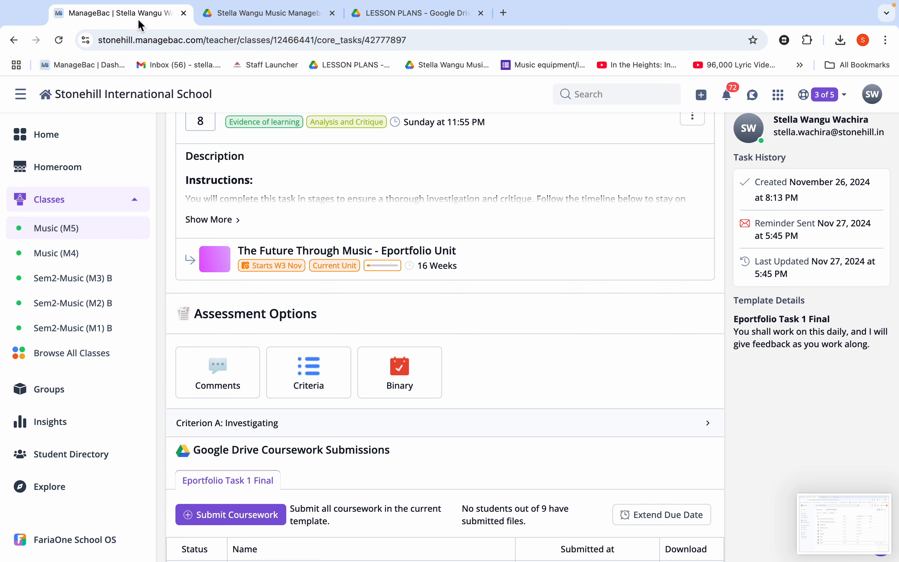
Step: Open the Criterion D - Reflecting task of the Music (M4) class and view its Google Drive Coursework Submissions table
click(69, 254)
scroll(421, 423, down, 5)
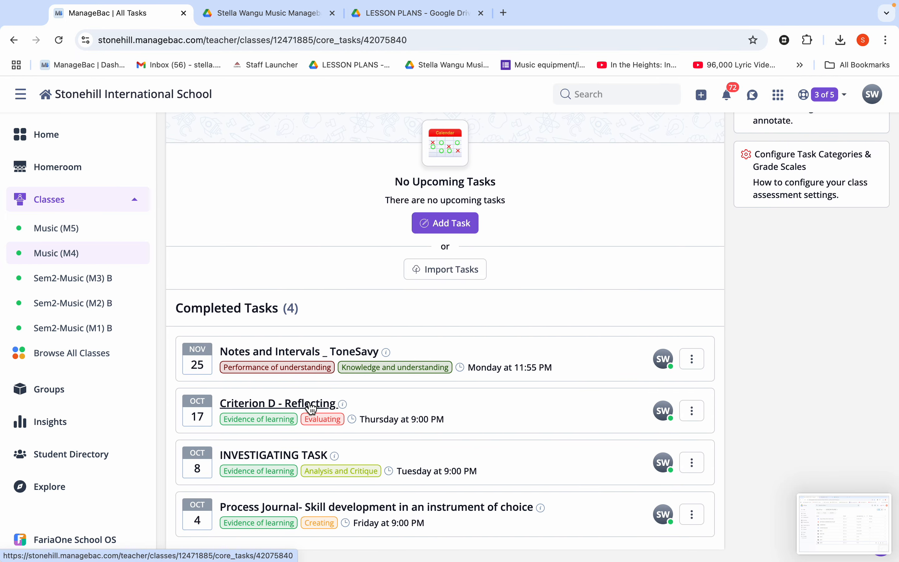
scroll(311, 407, down, 15)
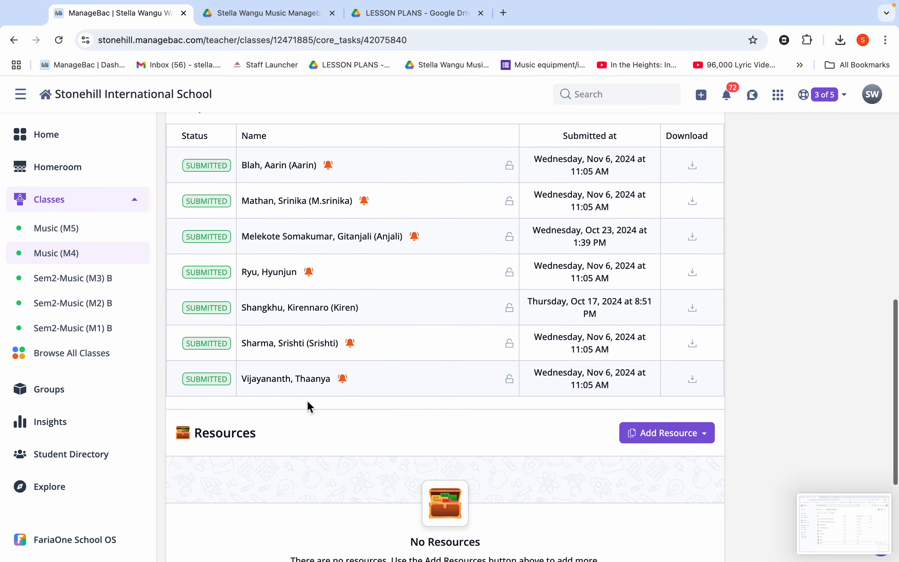
scroll(310, 409, up, 2)
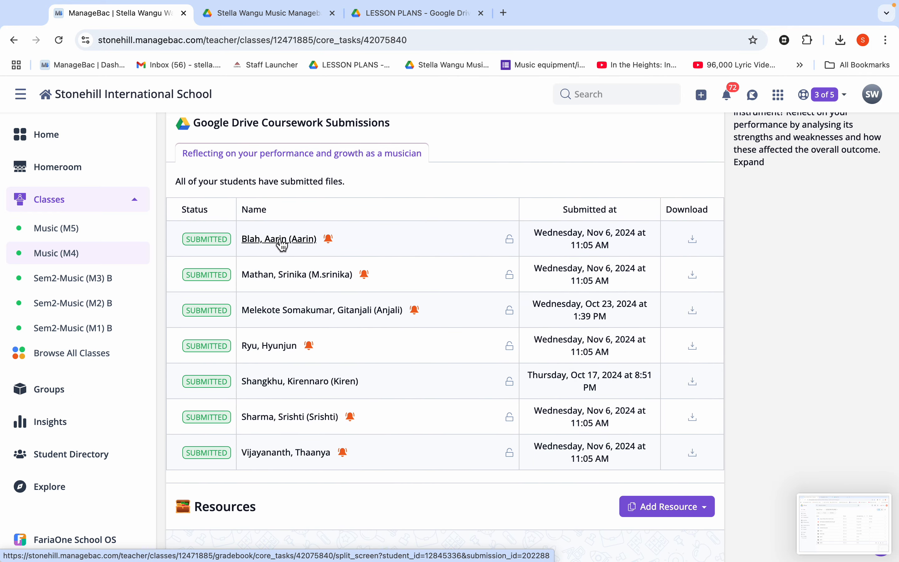
Step: Open the first student's submission in the annotations view and read the submitted document and the teacher comment
click(282, 239)
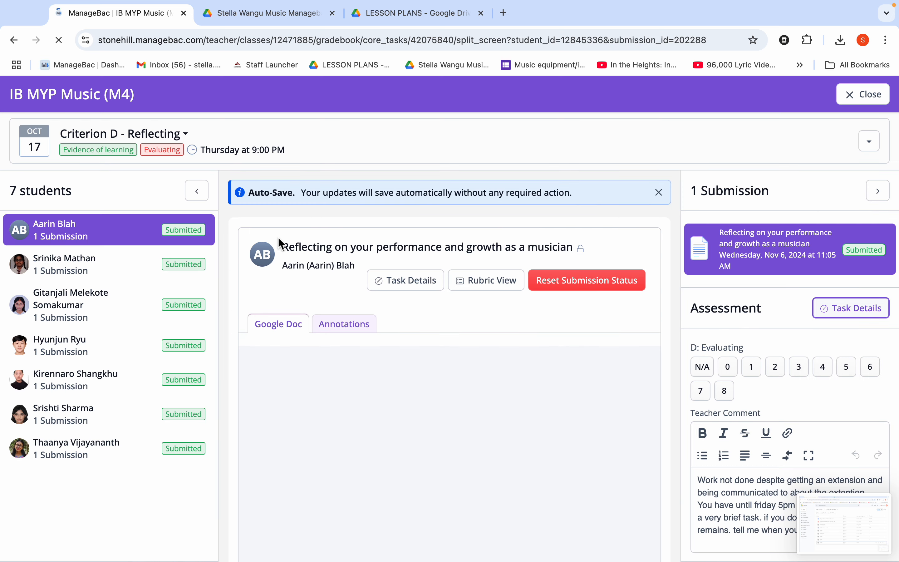
scroll(364, 467, down, 2)
scroll(363, 462, down, 2)
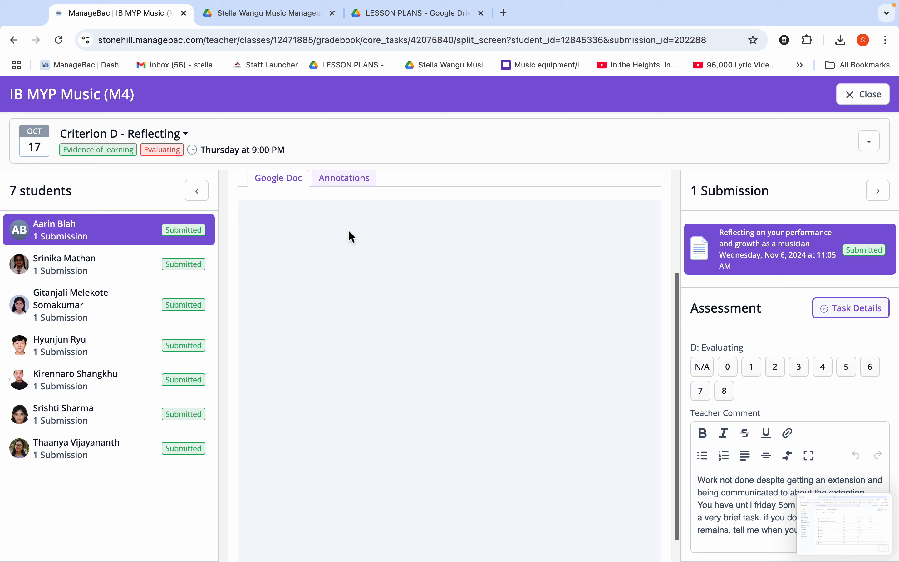
click(352, 178)
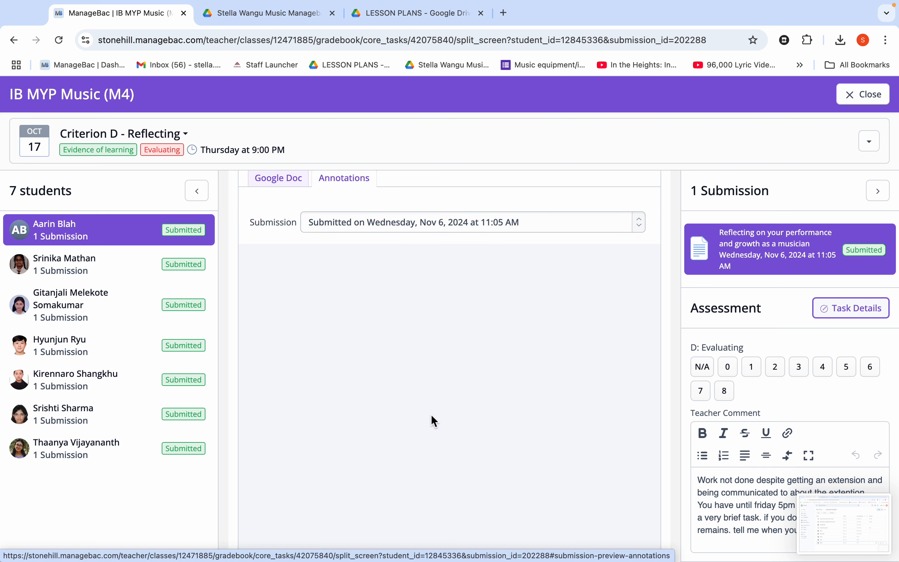
scroll(434, 420, down, 1)
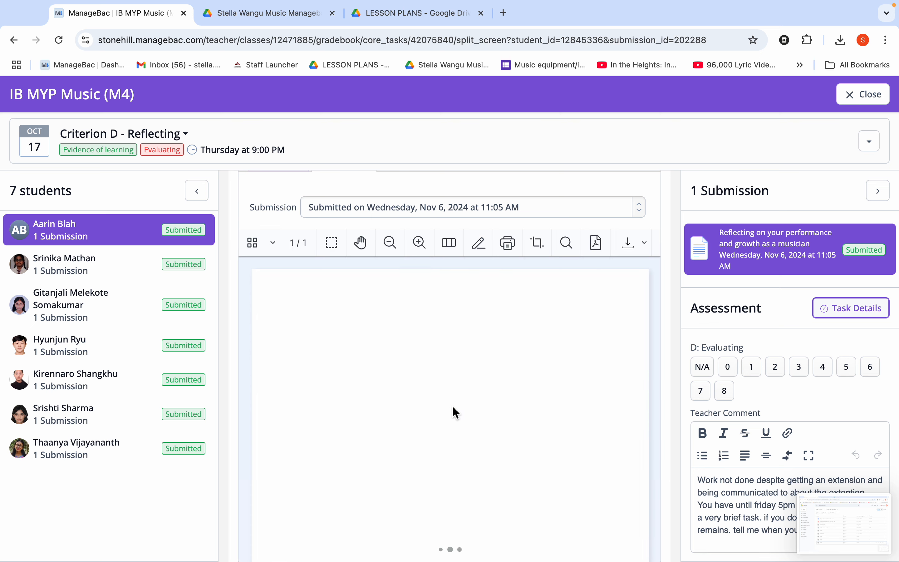
scroll(457, 412, down, 3)
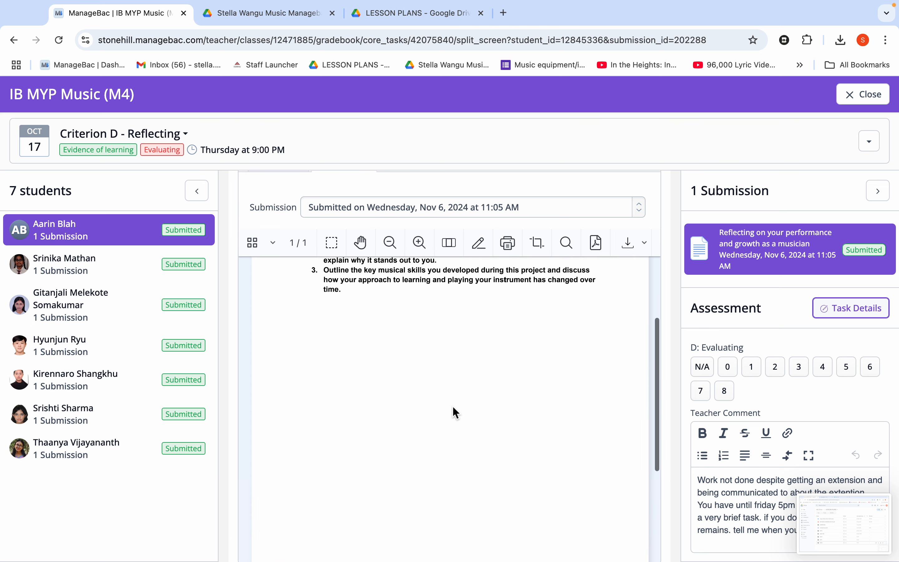
scroll(452, 406, down, 2)
scroll(452, 405, up, 5)
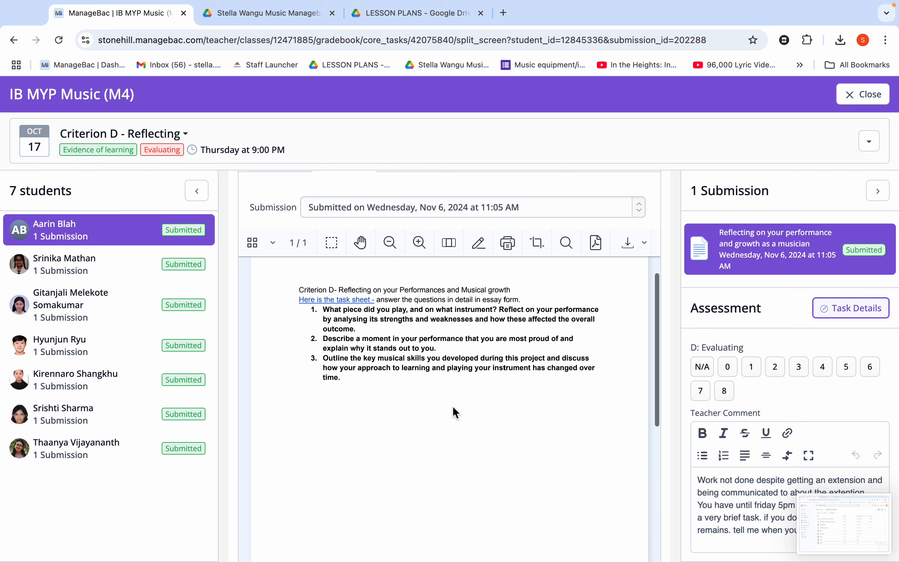
scroll(453, 406, up, 1)
scroll(452, 405, right, 1)
scroll(592, 470, down, 1)
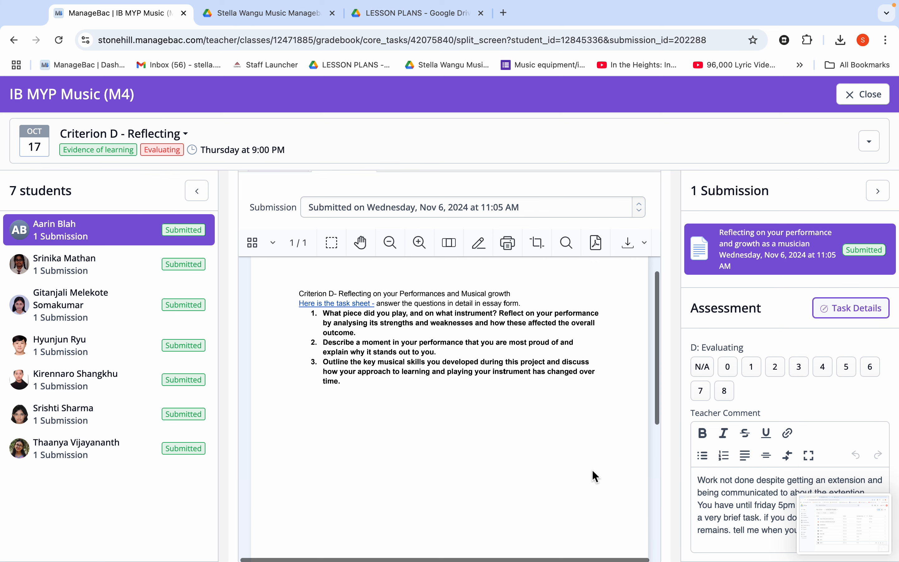
scroll(754, 466, down, 2)
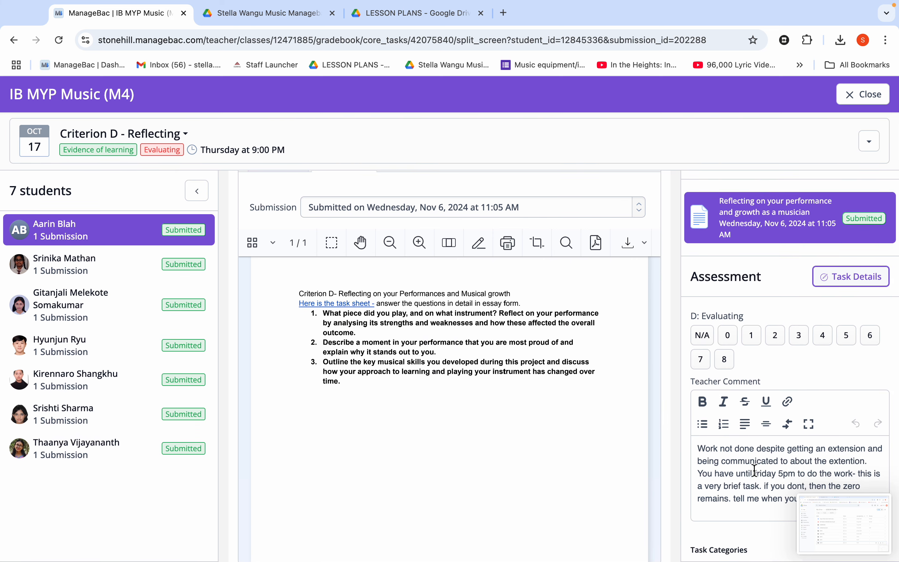
scroll(541, 346, up, 2)
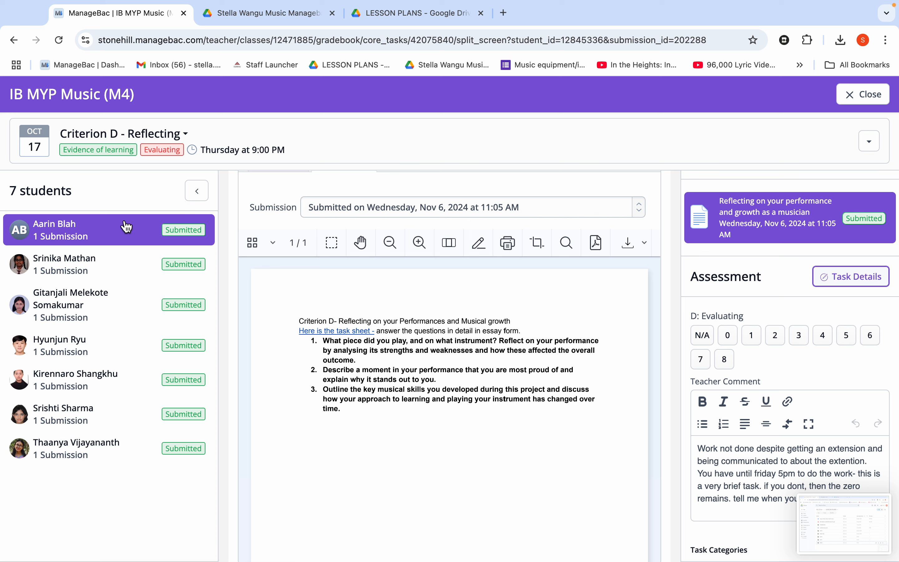
Step: Reset the submission status of the first student's reflection coursework and confirm the reset
click(182, 240)
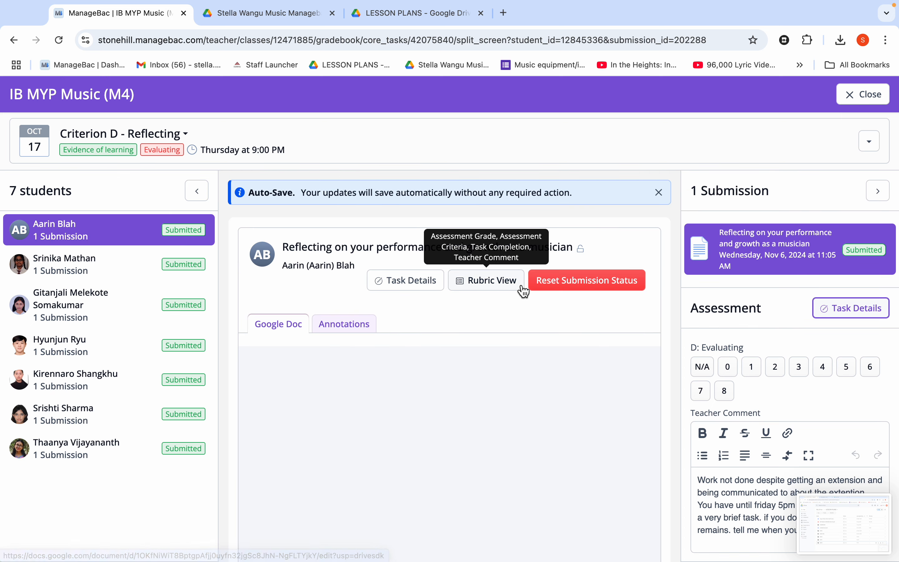
click(561, 282)
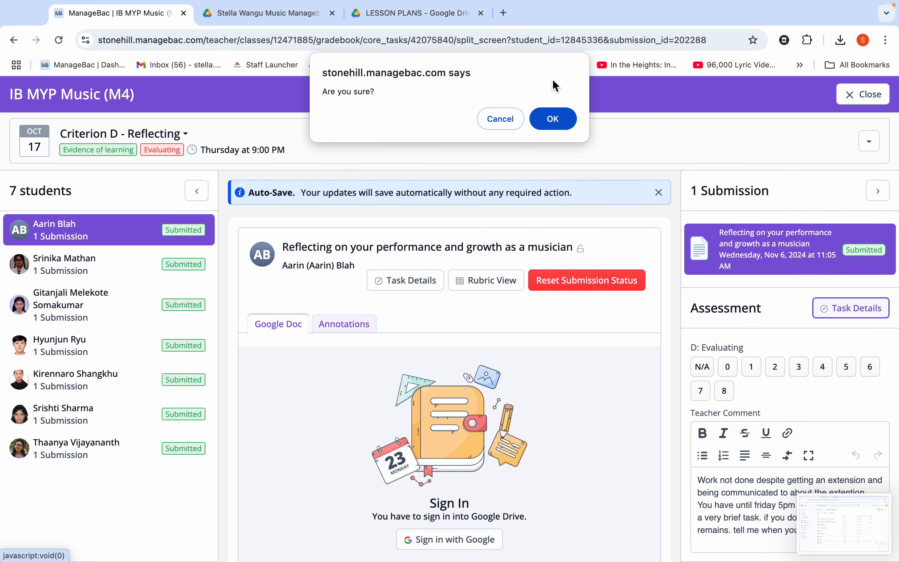
click(553, 119)
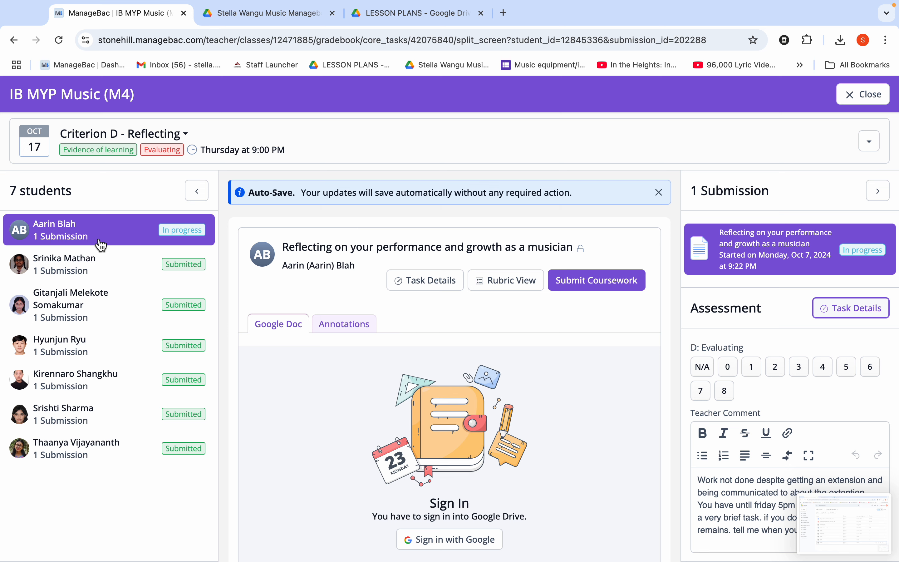
Step: Review the first student's in-progress reflection submission and look over the class's list of tasks
click(98, 241)
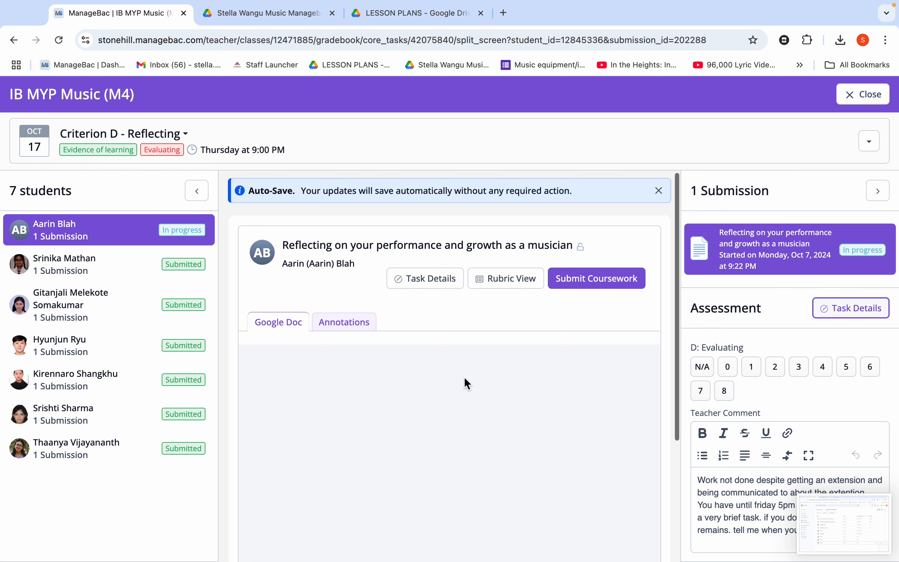
scroll(464, 381, down, 2)
scroll(466, 382, up, 1)
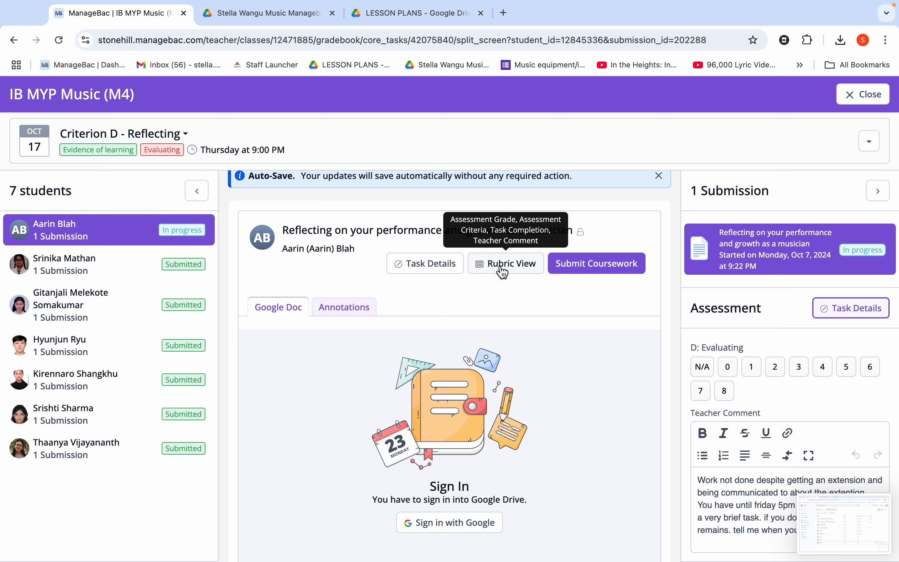
scroll(501, 267, up, 1)
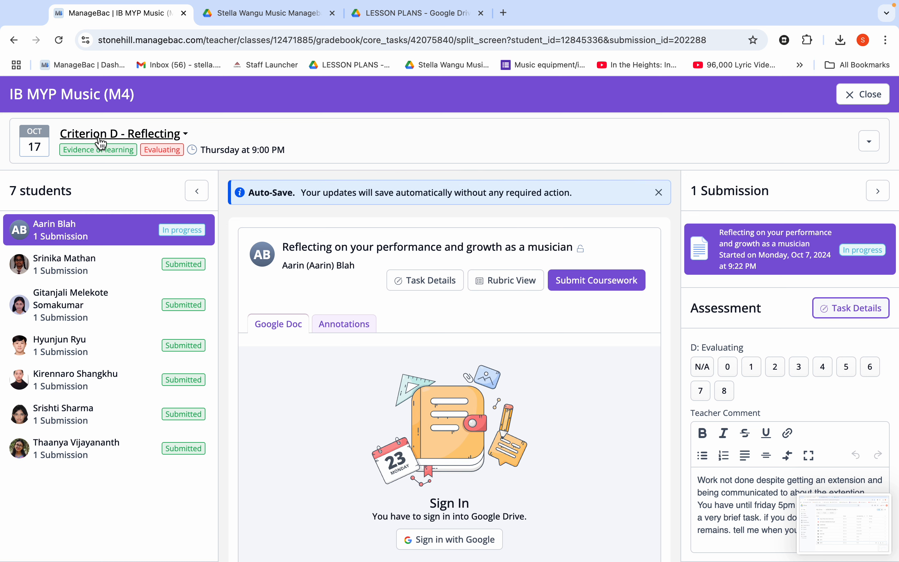
click(100, 143)
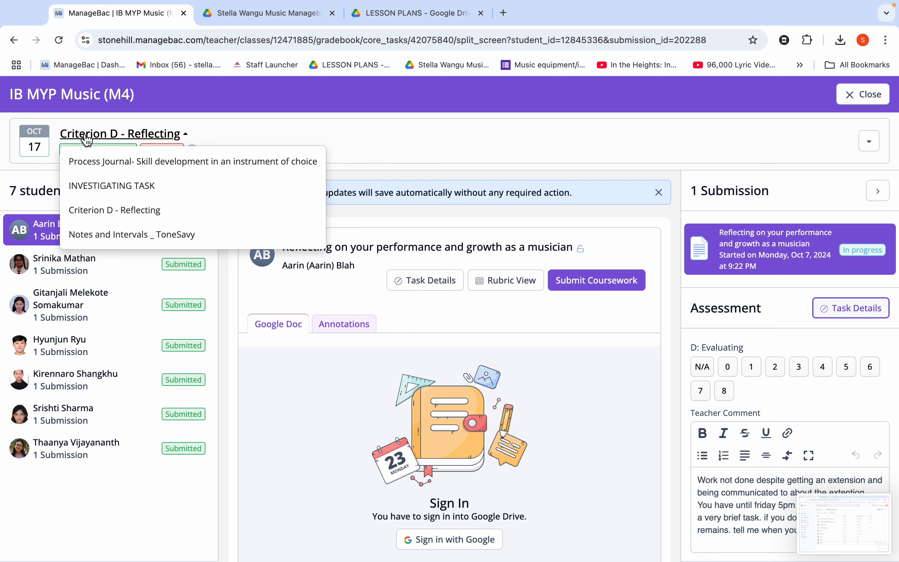
click(87, 140)
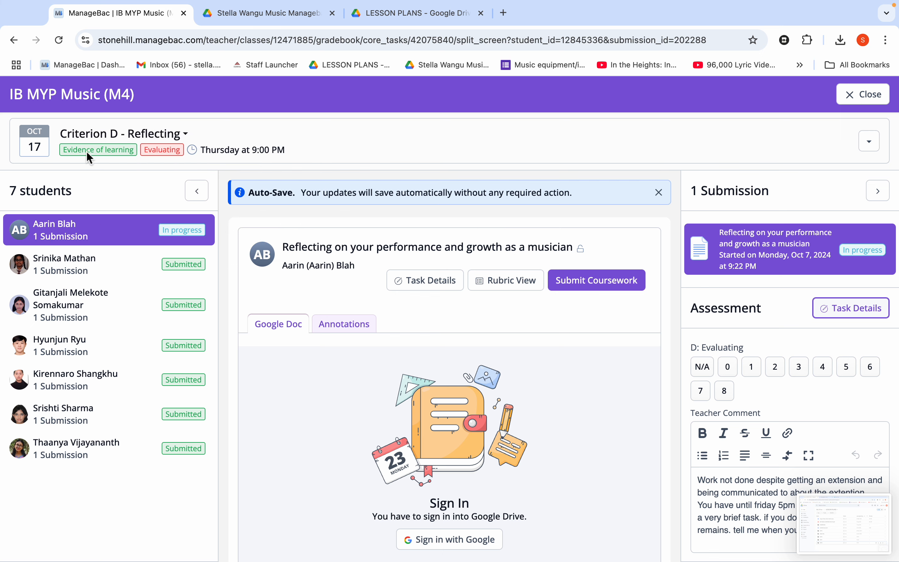
click(53, 241)
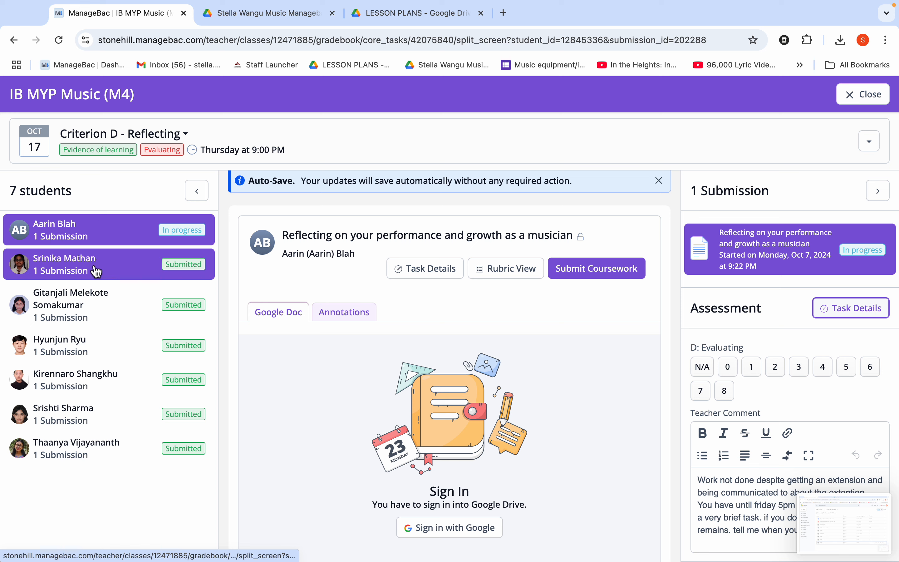
click(131, 139)
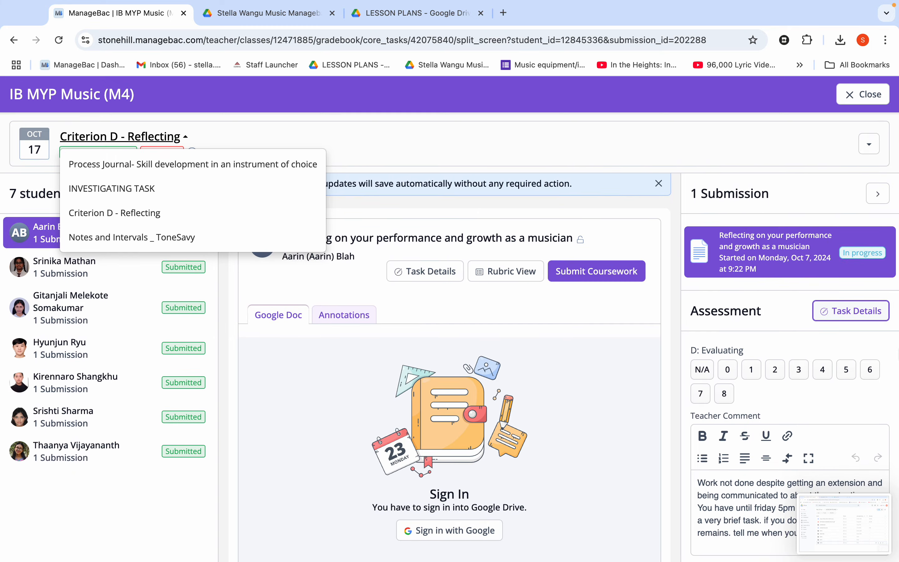
scroll(760, 472, down, 2)
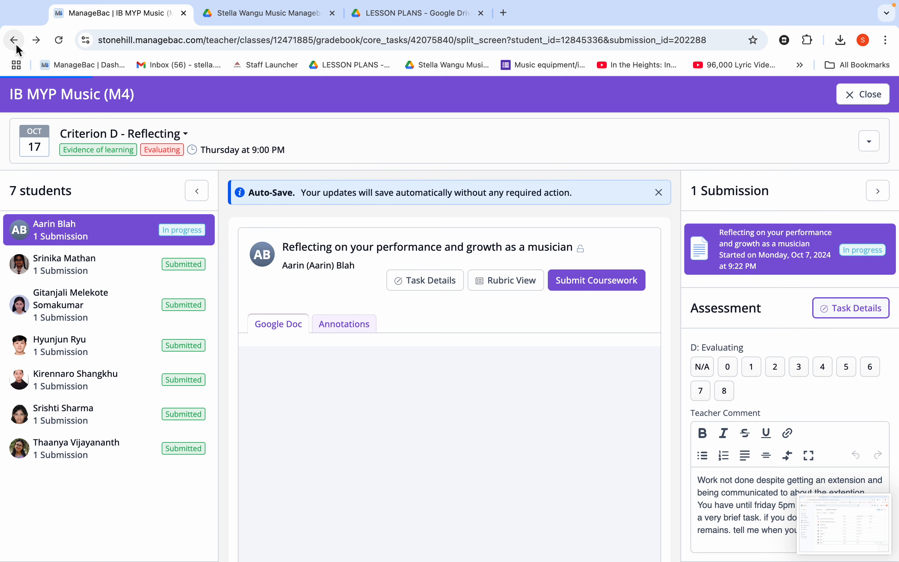
Step: Return to the Criterion D - Reflecting task and save a 20-day due date extension for the first student in the coursework table
click(17, 47)
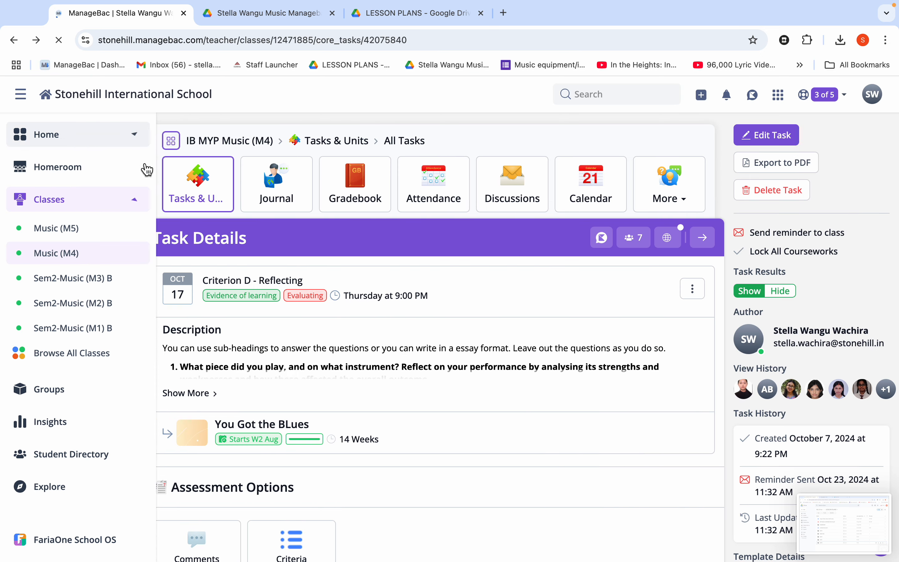
scroll(399, 446, down, 10)
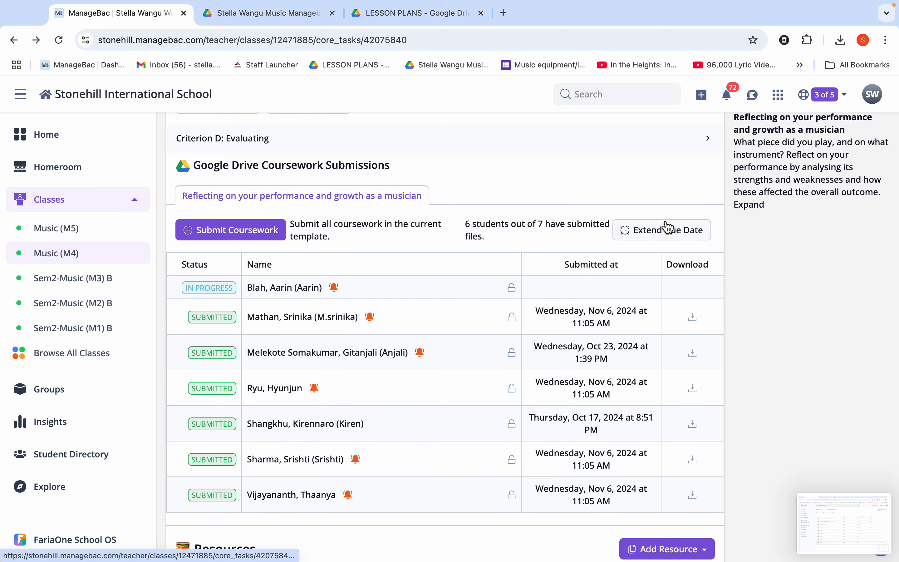
click(668, 233)
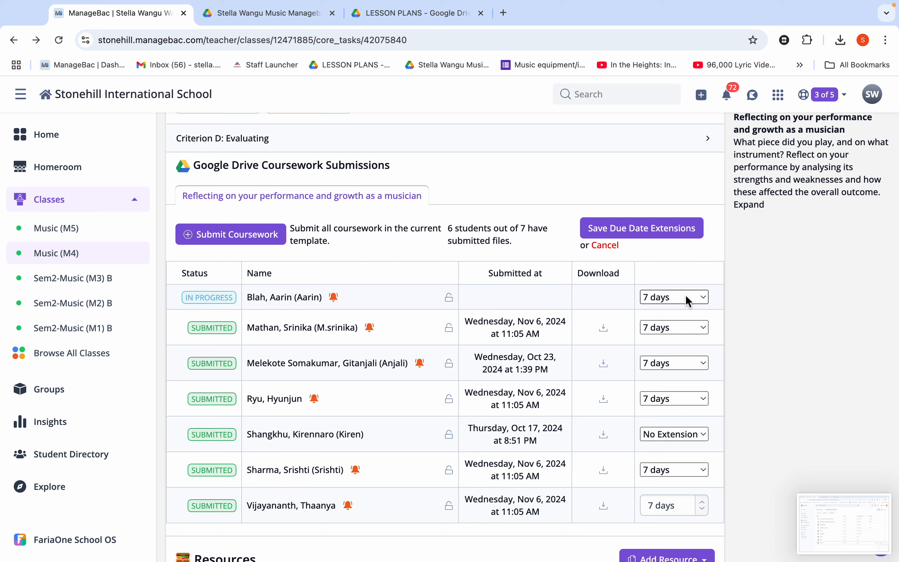
click(703, 298)
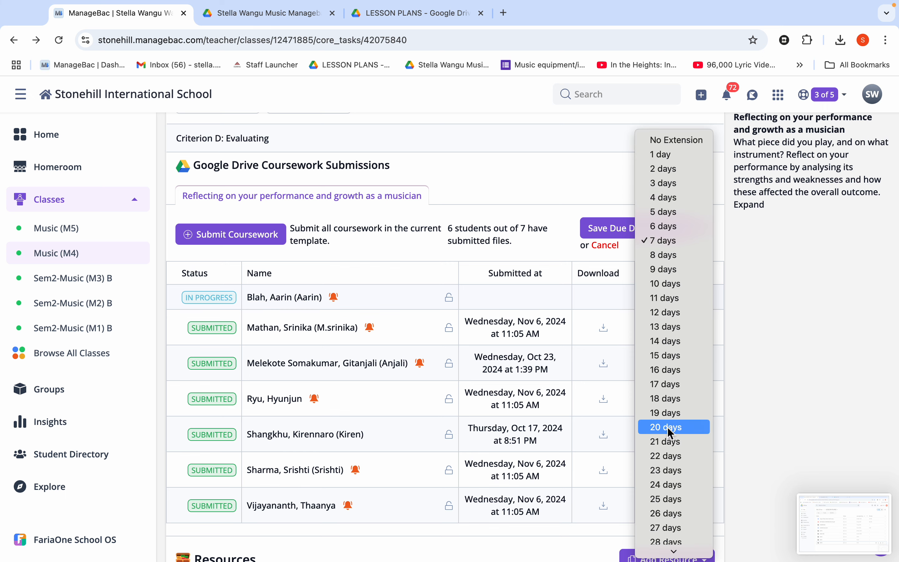
click(667, 426)
scroll(659, 486, down, 3)
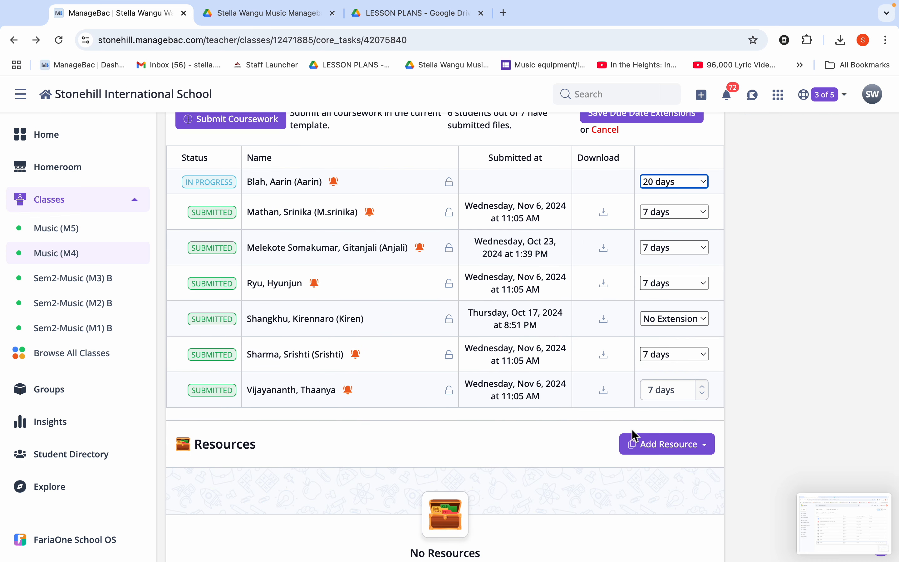
scroll(634, 436, up, 4)
click(647, 261)
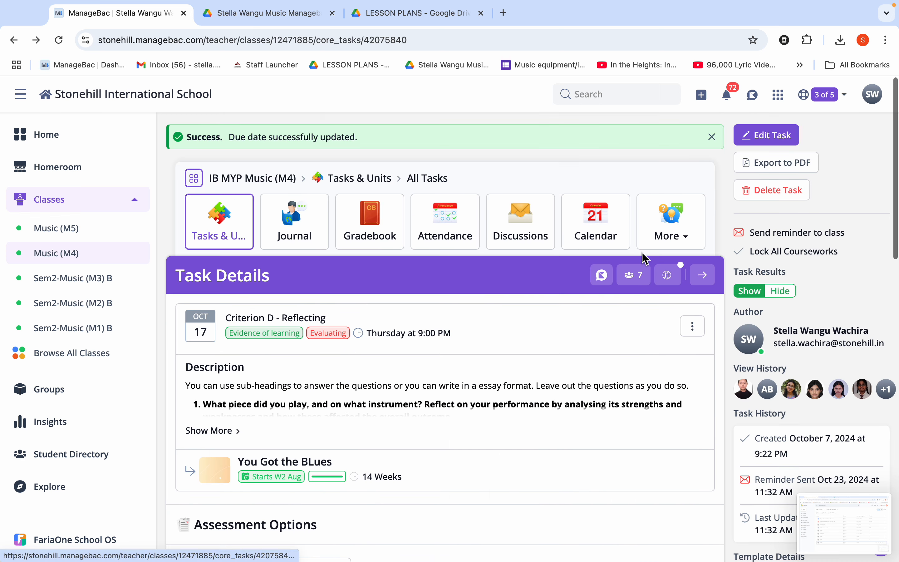
Step: Examine the task's Google Drive Coursework Submissions table, checking each student's status, submission time and extension marker
scroll(555, 468, down, 10)
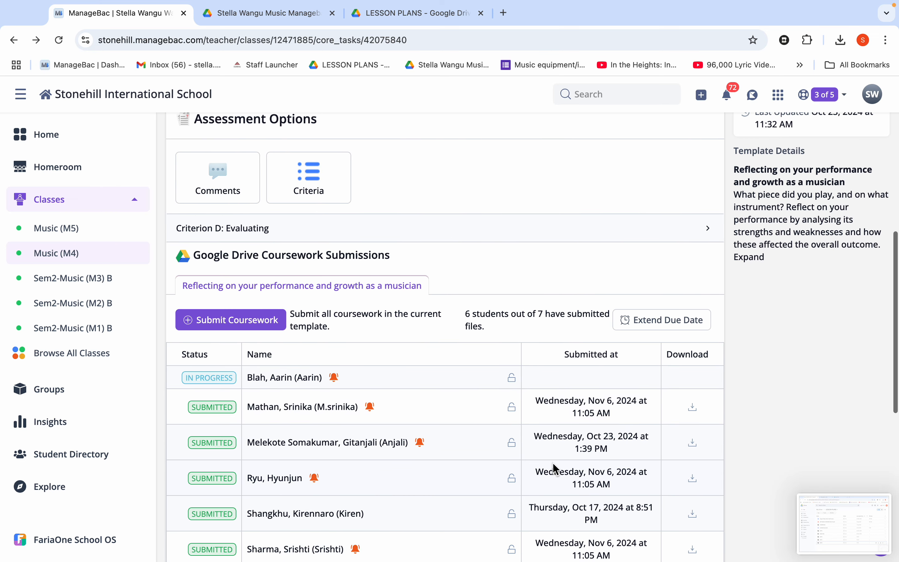
scroll(557, 465, down, 3)
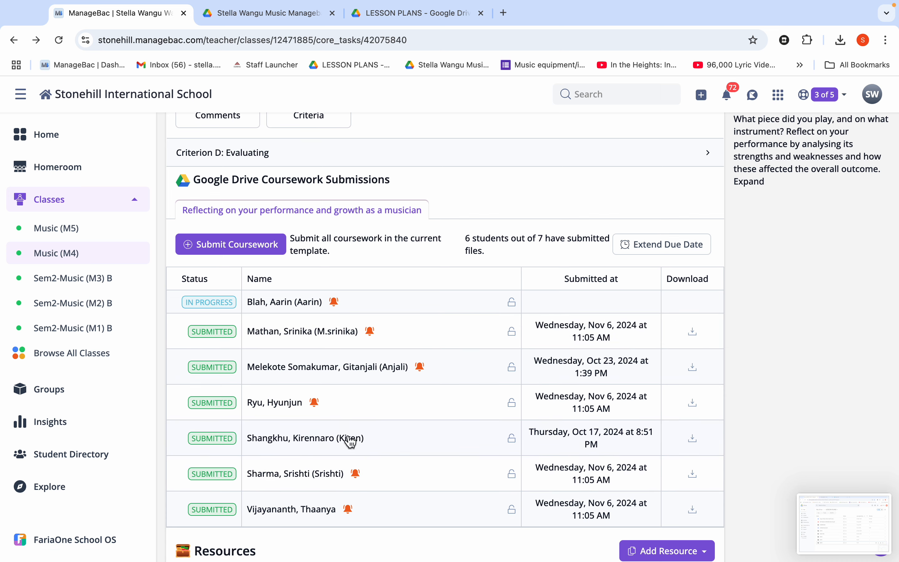
scroll(348, 414, down, 2)
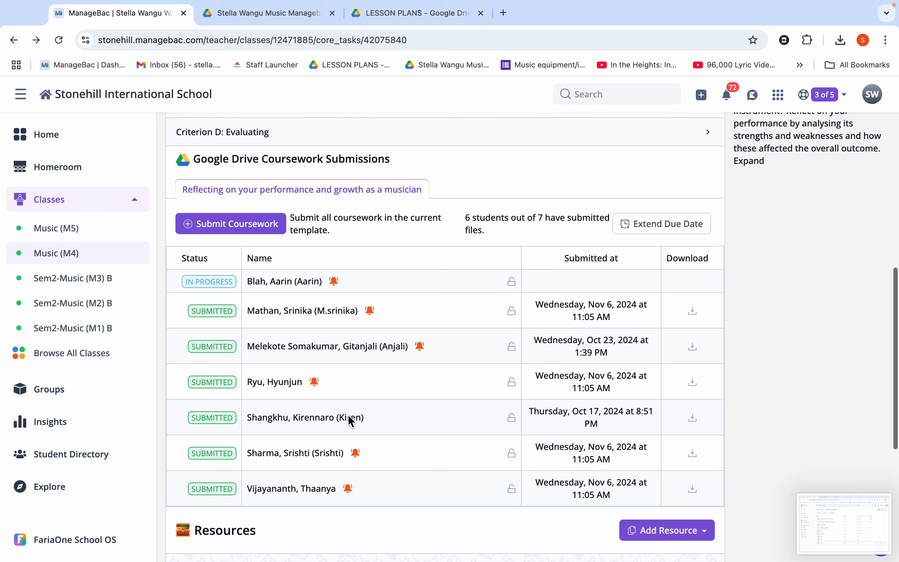
scroll(348, 415, down, 2)
scroll(349, 416, up, 2)
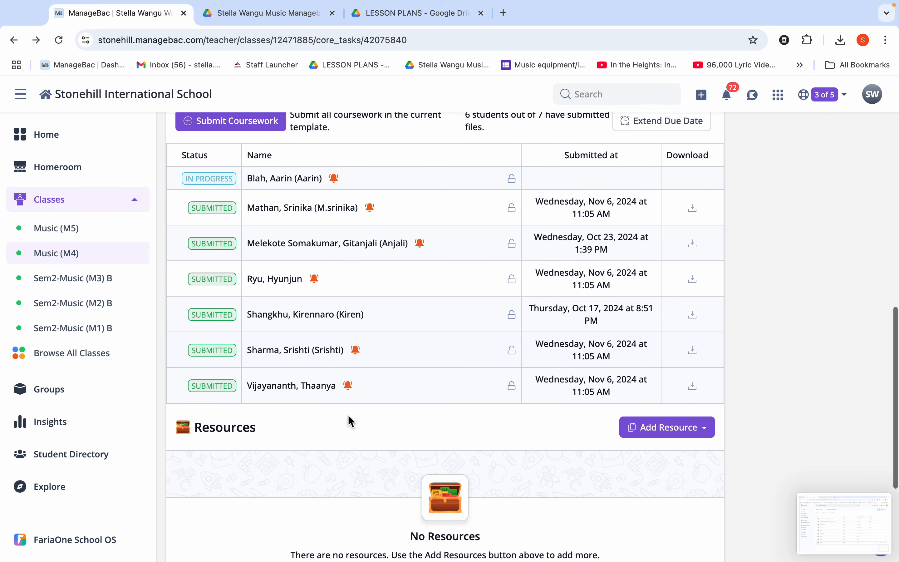
scroll(348, 420, up, 5)
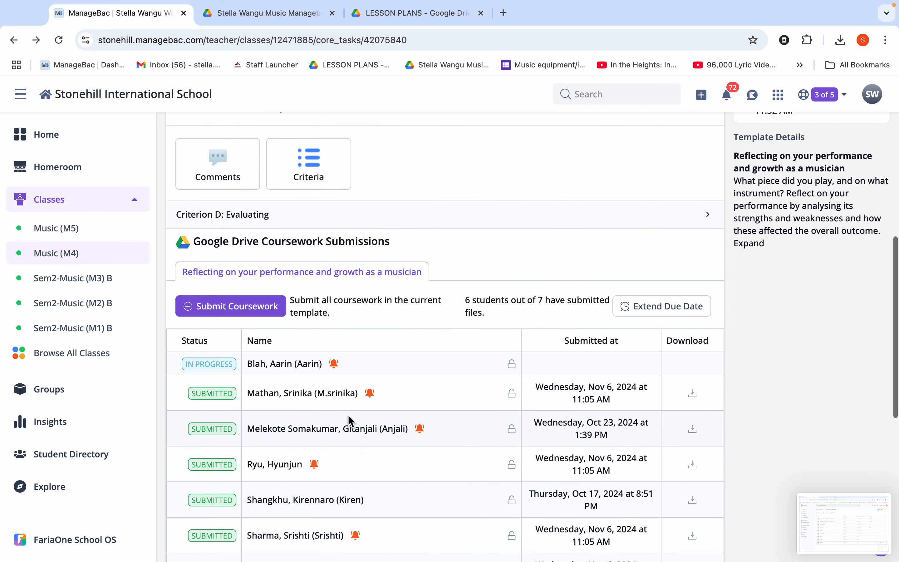
scroll(349, 416, up, 4)
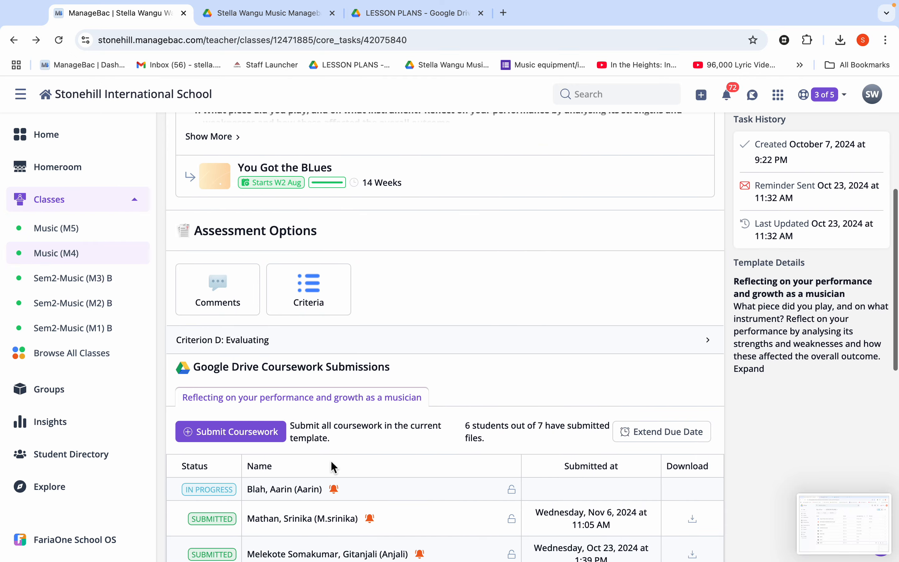
scroll(334, 468, up, 3)
scroll(330, 462, down, 6)
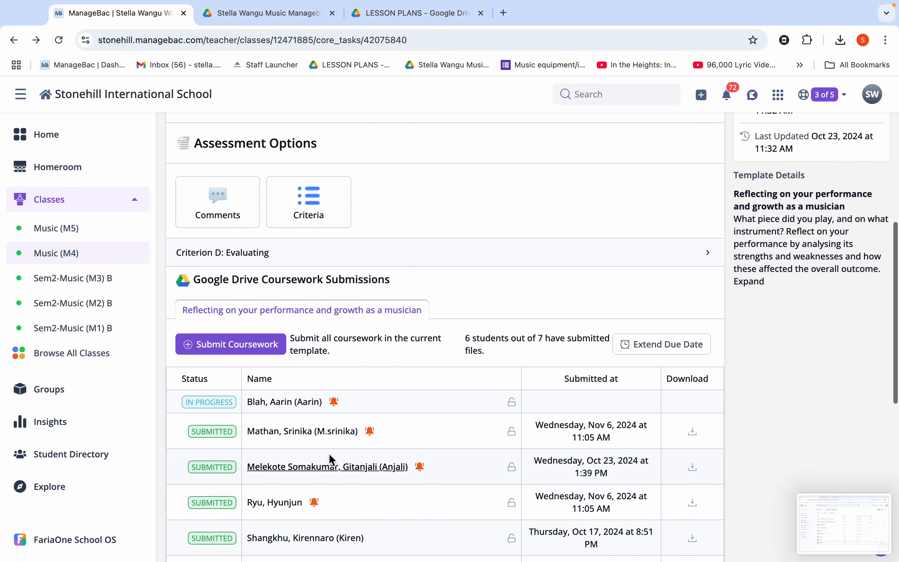
scroll(296, 515, down, 4)
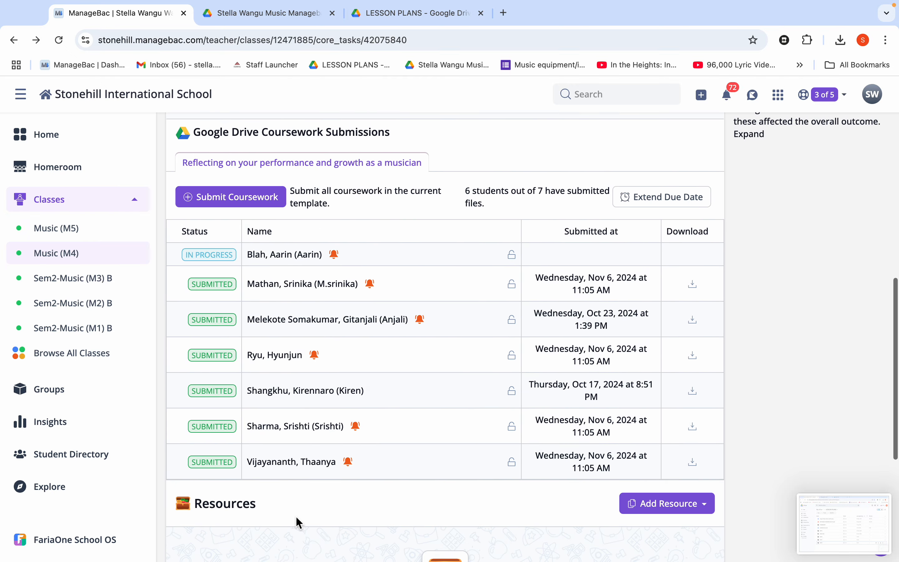
Step: Open the coursework submitted on Oct 17, 2024 and read its highlighted comments in the annotations view
click(294, 399)
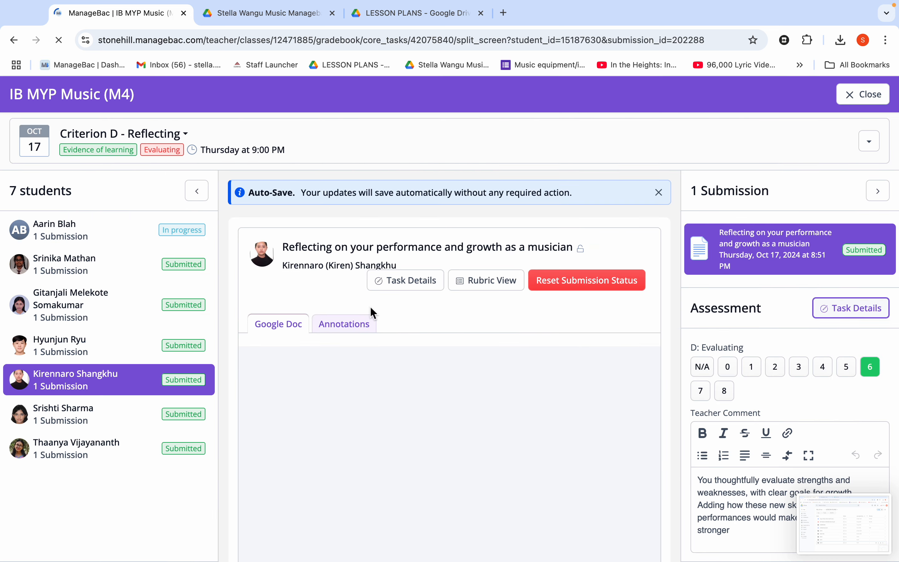
click(345, 324)
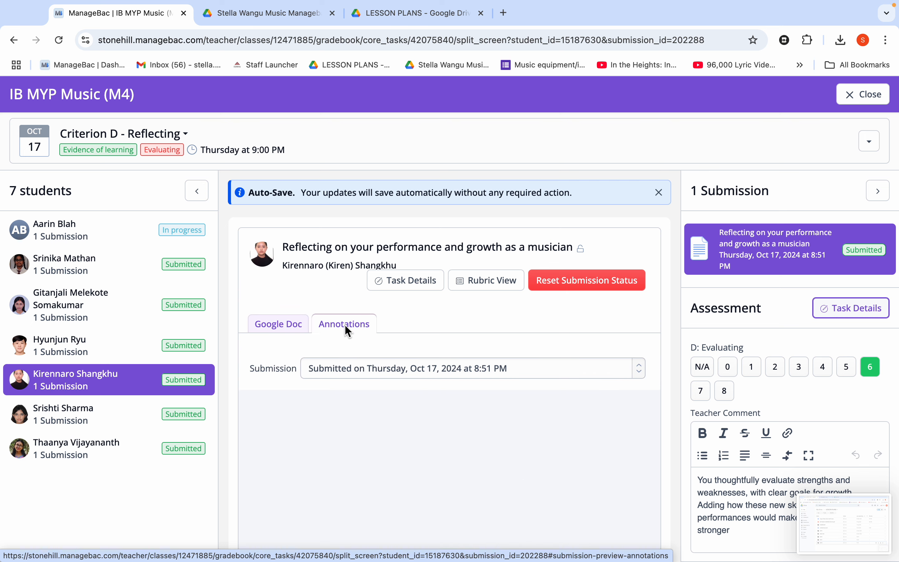
scroll(381, 445, down, 1)
scroll(382, 445, down, 1)
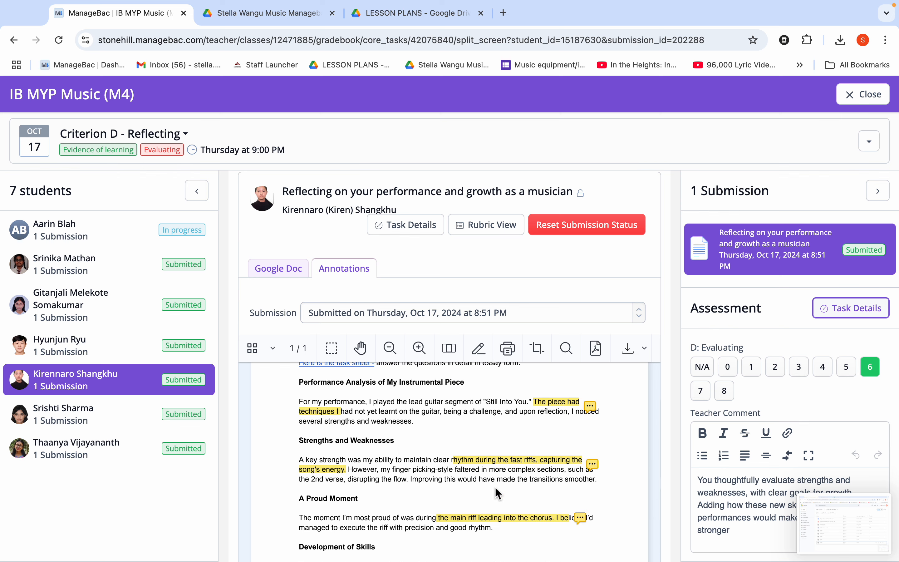
scroll(497, 493, down, 5)
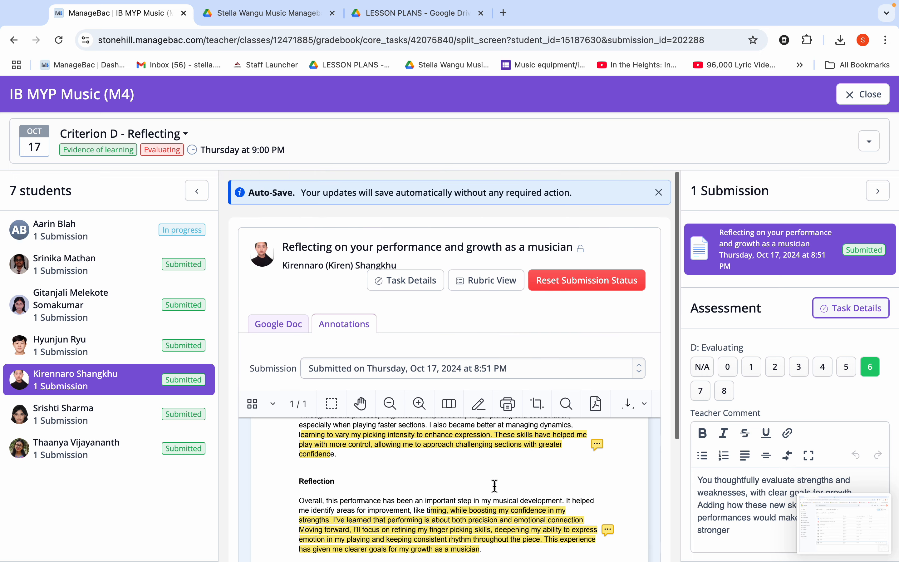
scroll(495, 486, up, 10)
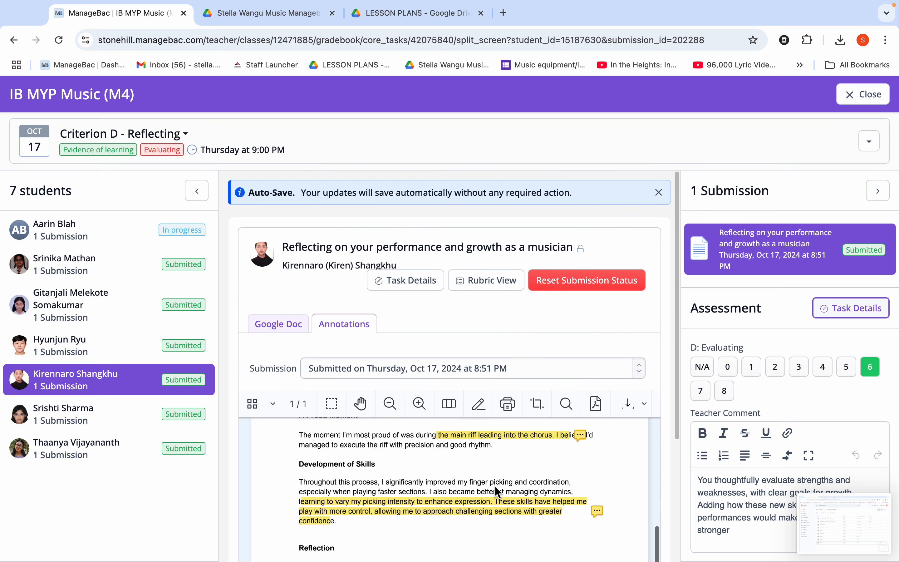
Step: Show the submission's Google Doc view and sign in to Google Drive with the teacher's school account
click(290, 334)
scroll(377, 478, down, 2)
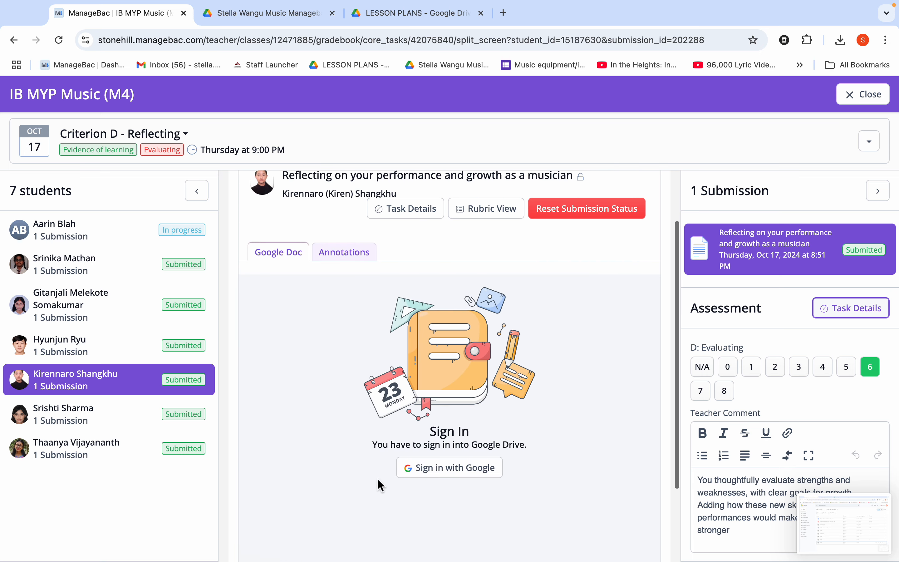
click(423, 469)
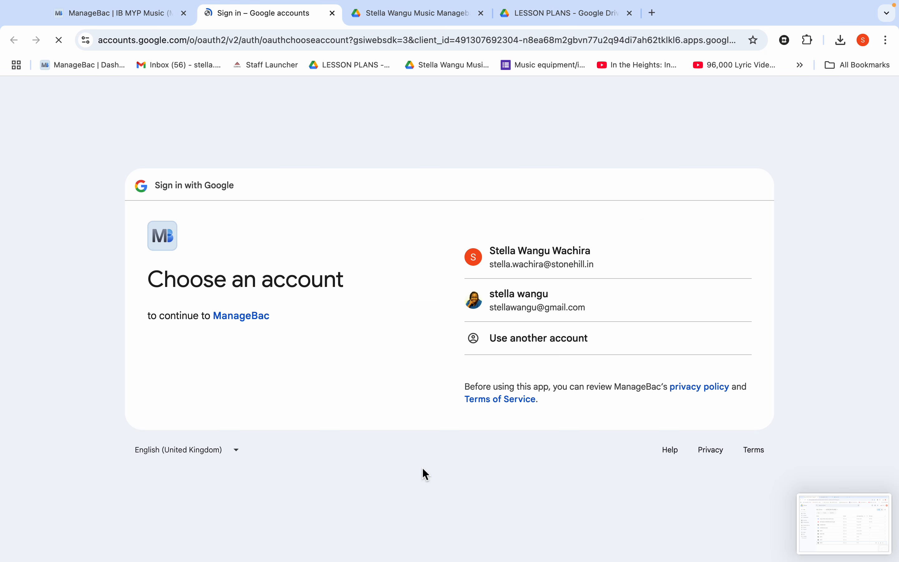
click(544, 262)
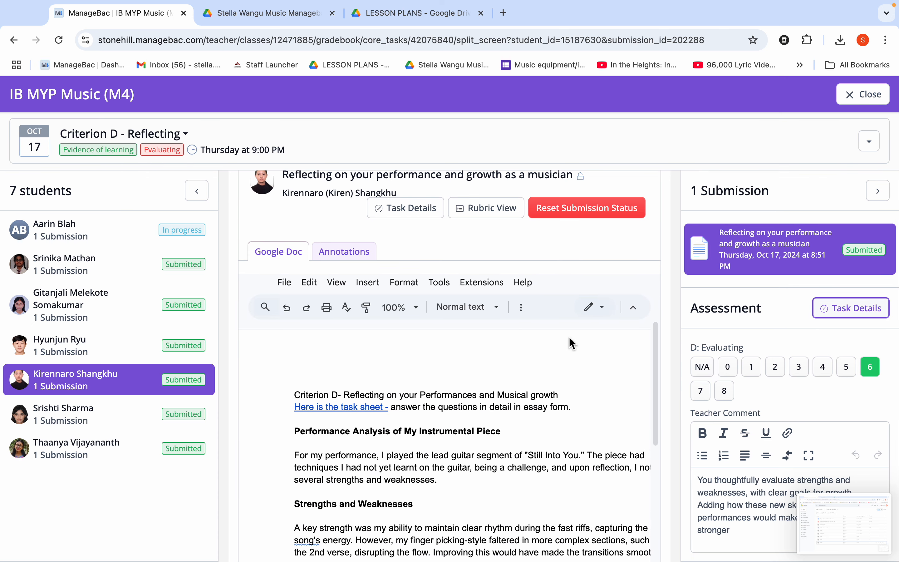
Step: Read through the student's reflection document in the Google Doc view
scroll(571, 340, down, 5)
scroll(570, 338, up, 1)
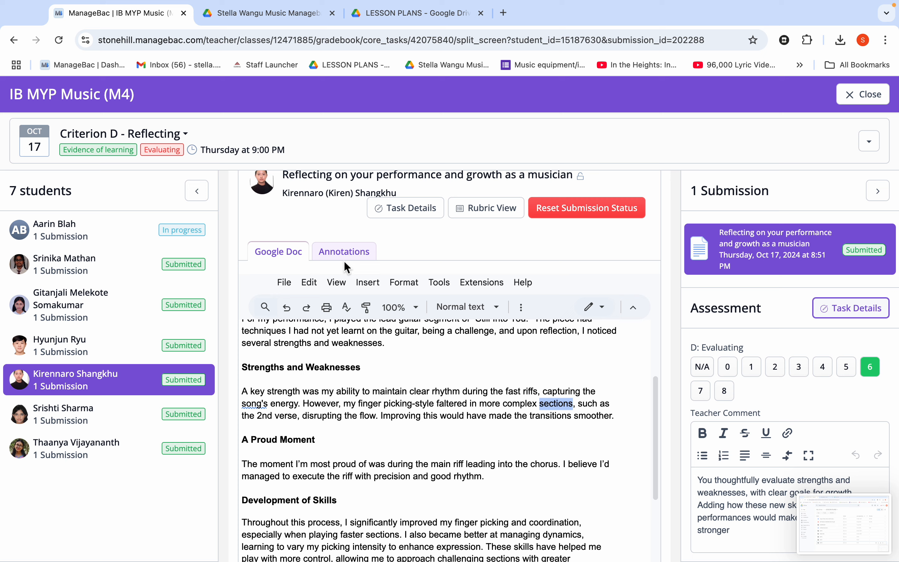
scroll(456, 370, up, 4)
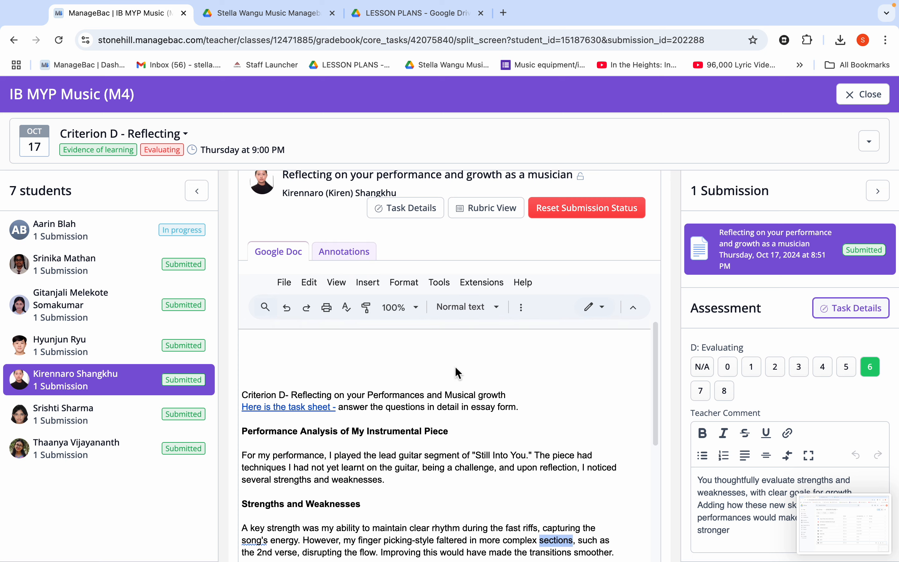
scroll(458, 371, up, 2)
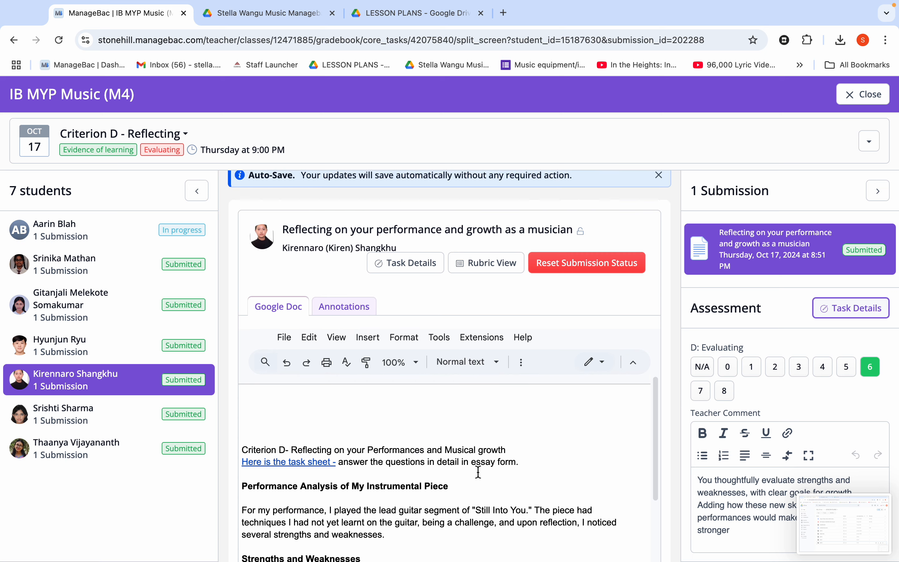
key(super+shift+5)
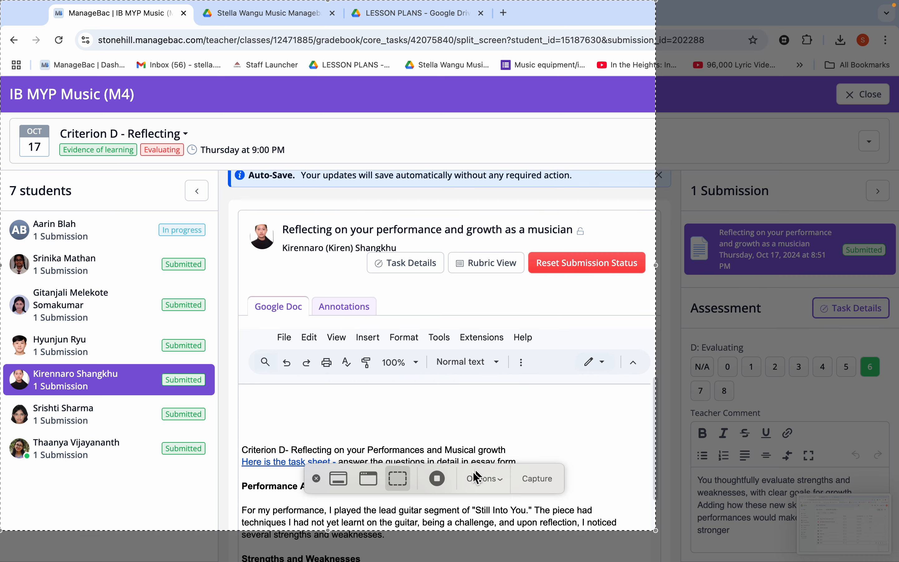